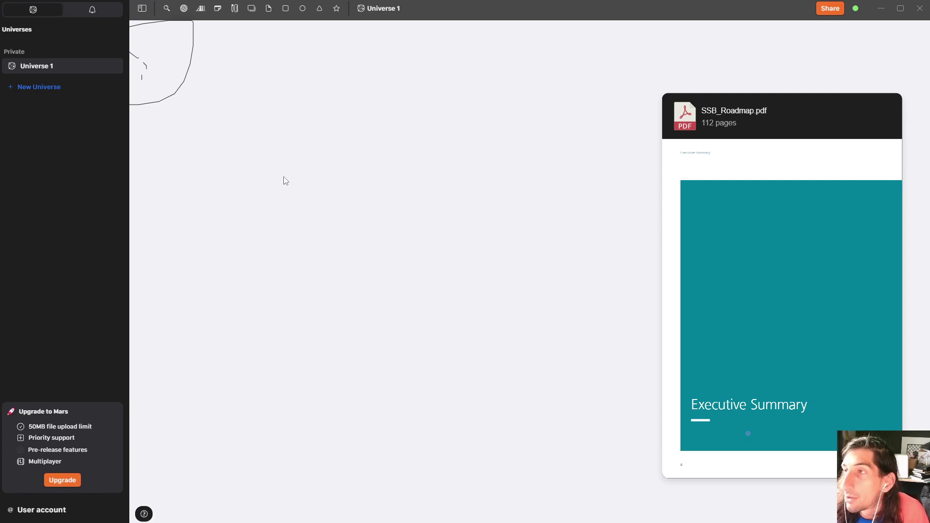
Add a text sticker reading 'uuuu' to the board.
scroll(377, 218, up, 1)
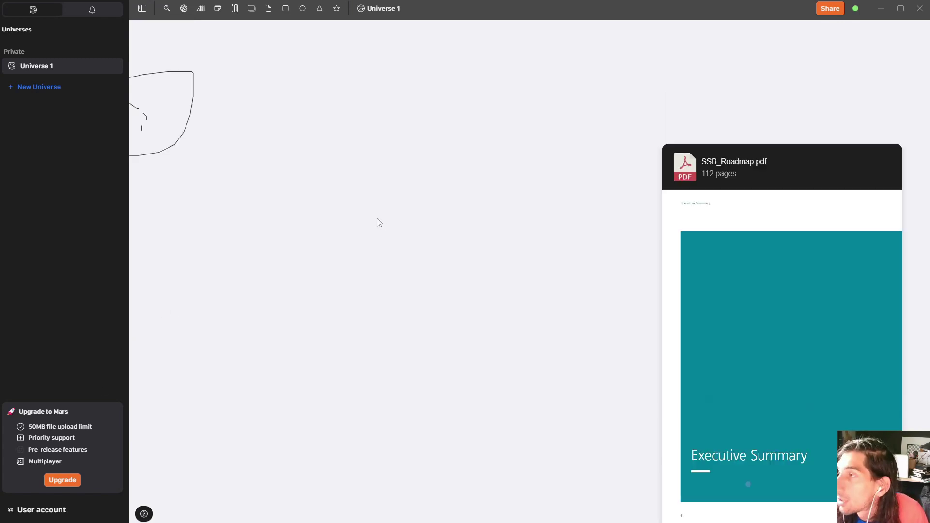
scroll(379, 221, down, 1)
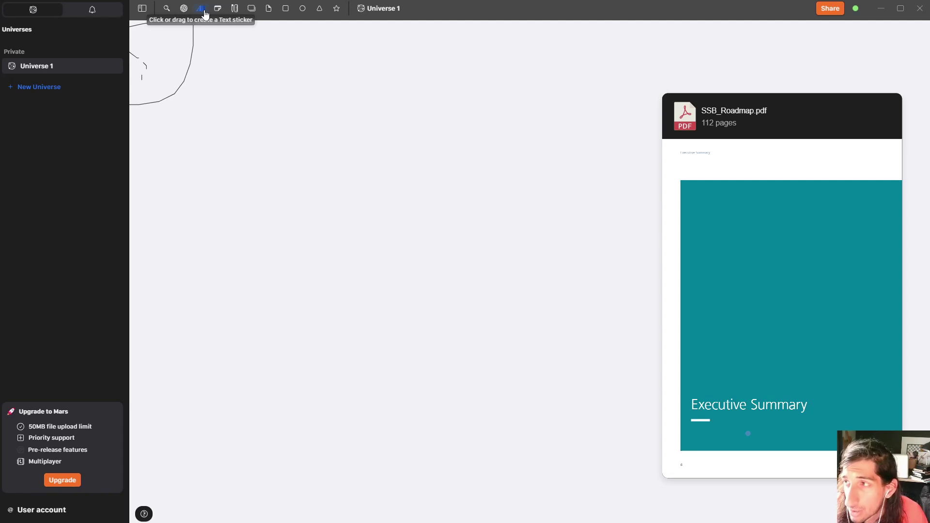
click(205, 15)
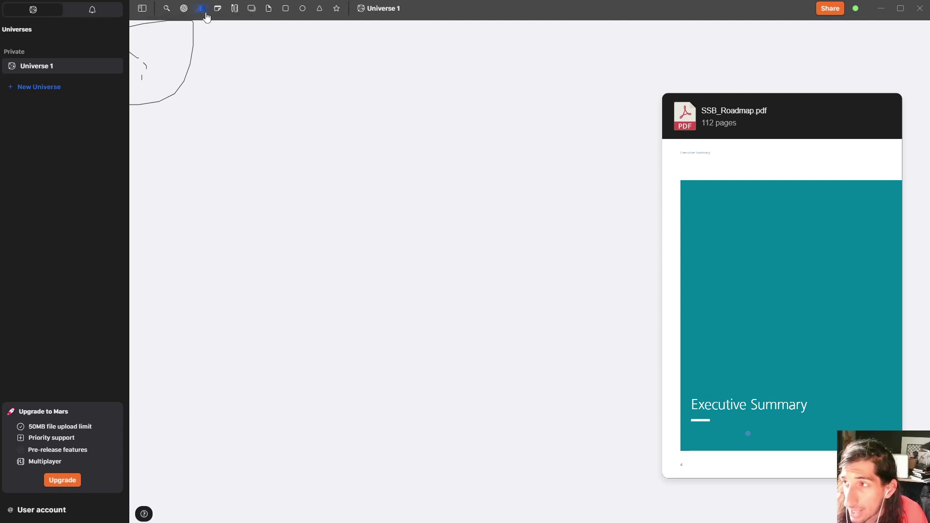
click(283, 130)
text(uuuu)
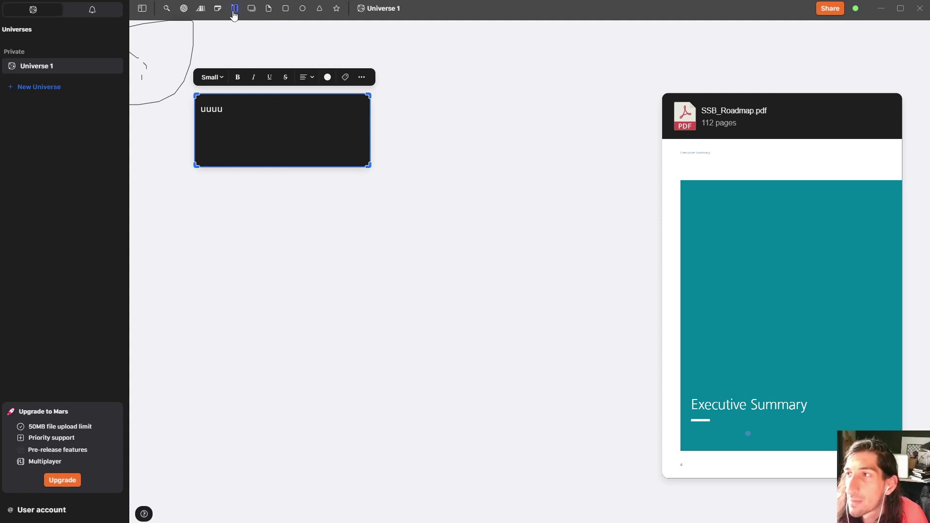
Place an empty yellow sticky note beside the uuuu sticker, then deselect it.
click(218, 10)
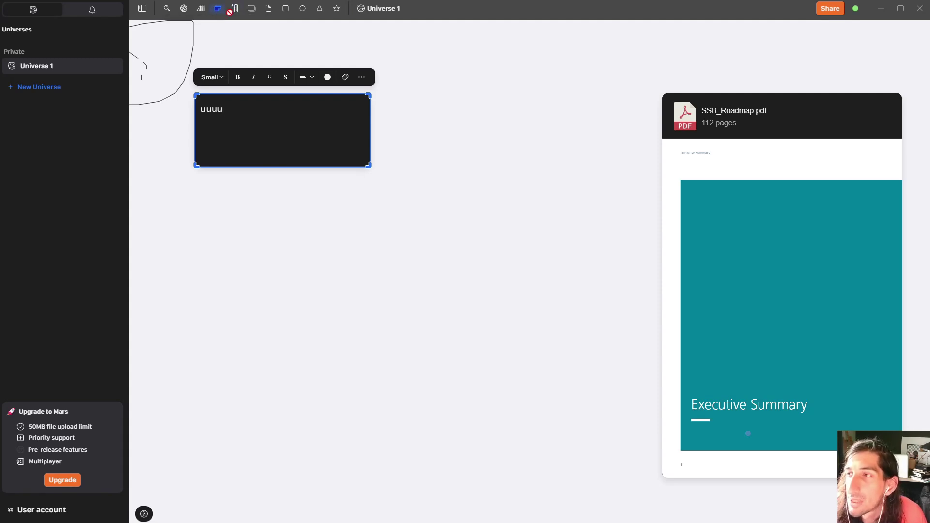
click(450, 94)
scroll(342, 186, up, 2)
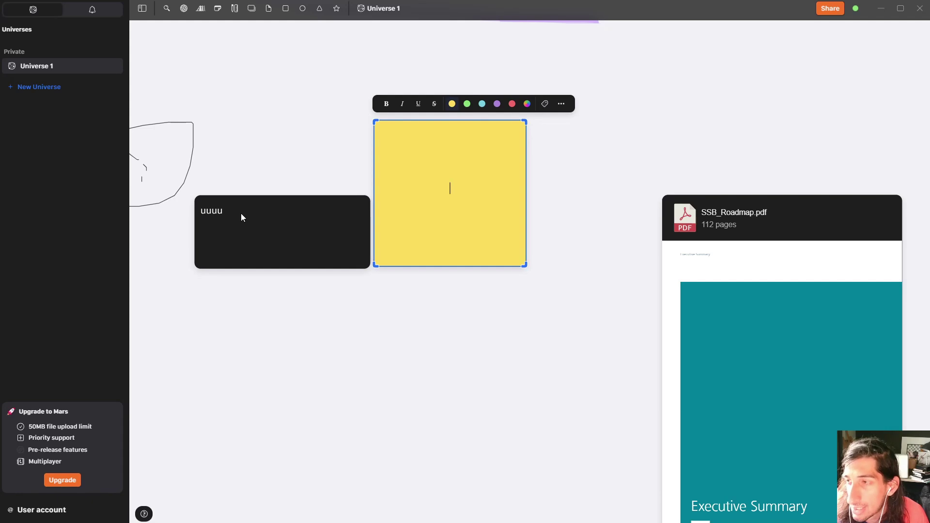
click(210, 167)
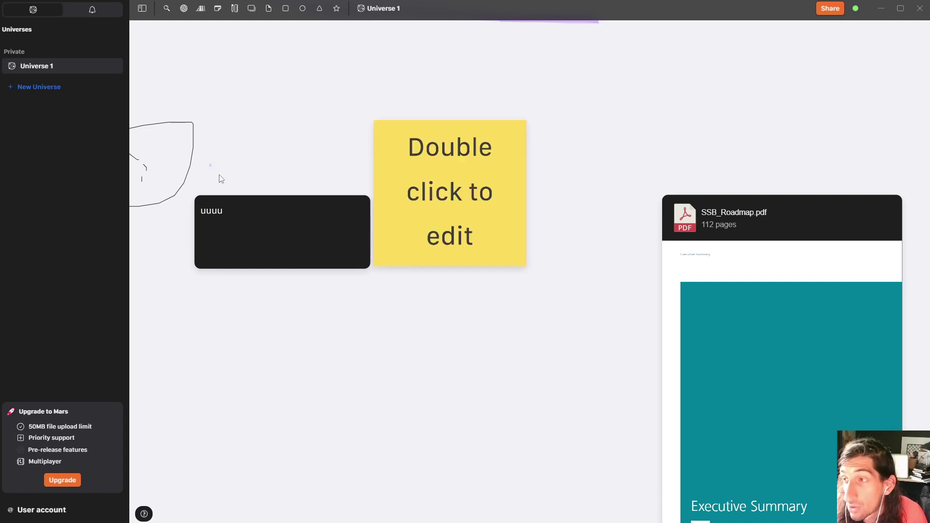
Select the 'uuuu' sticker, toggle bold, and show its text size options.
click(269, 227)
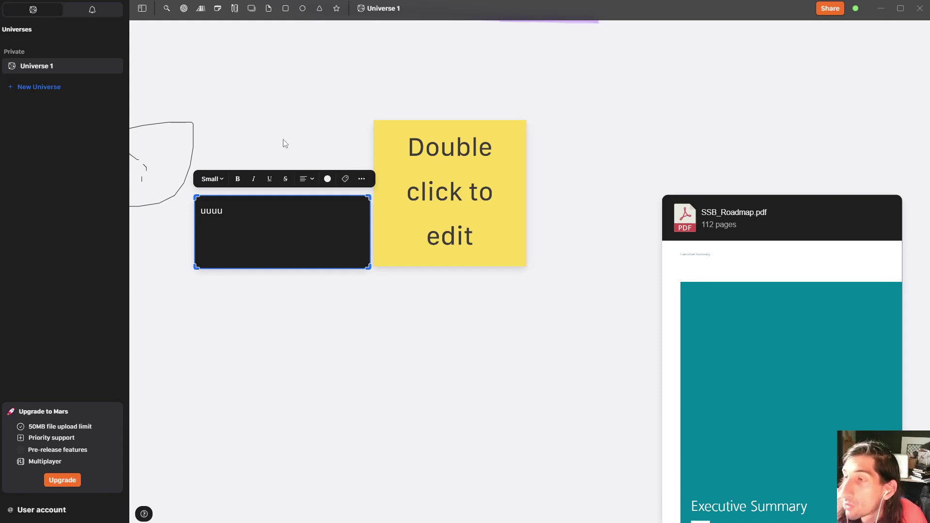
click(238, 180)
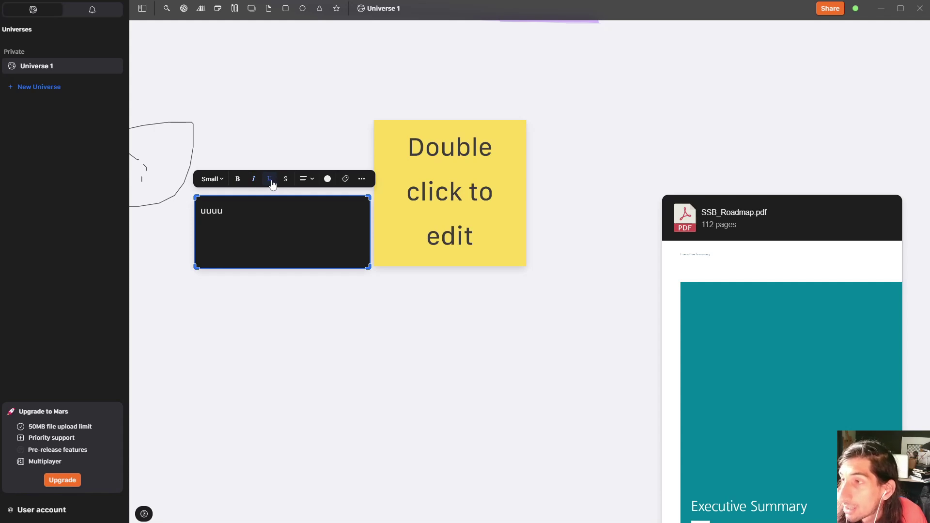
click(217, 181)
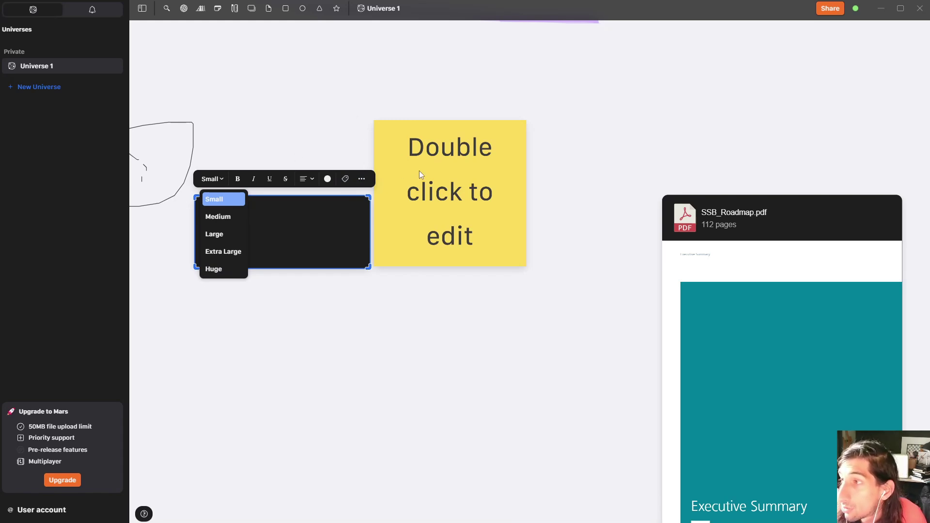
Move the yellow sticky note up, resize it wider and shorter, then delete it.
drag(420, 175, 380, 86)
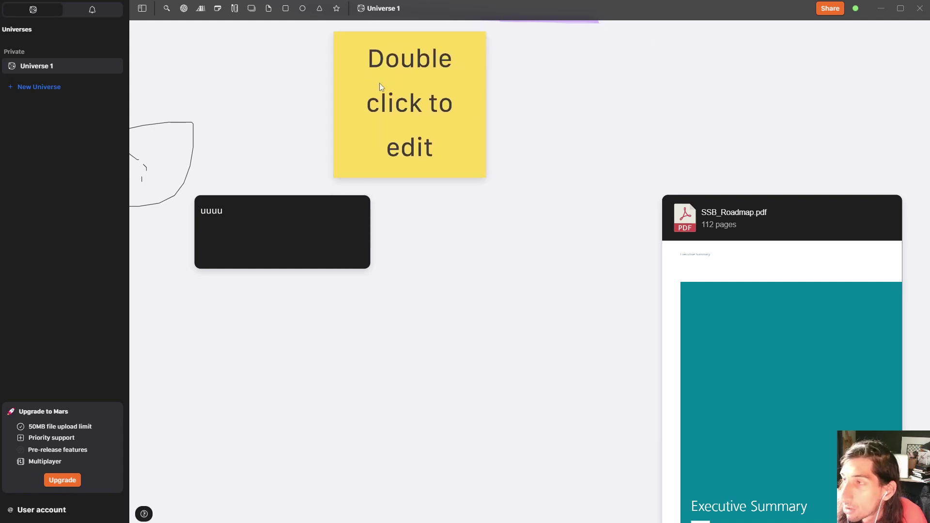
click(478, 167)
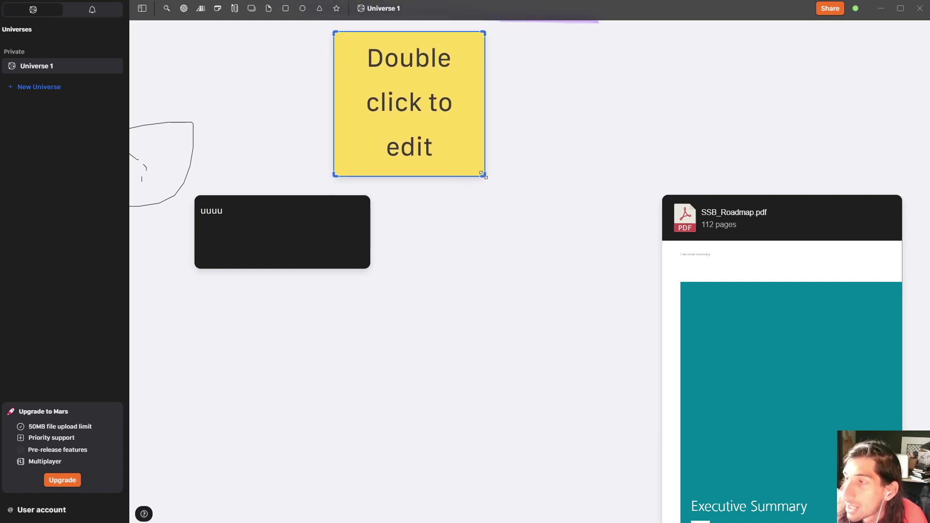
drag(482, 173, 611, 148)
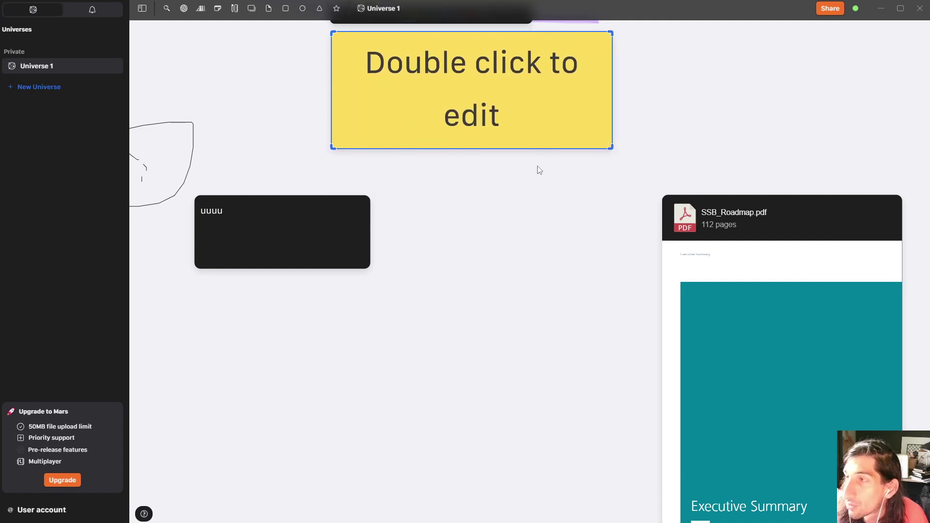
key(Delete)
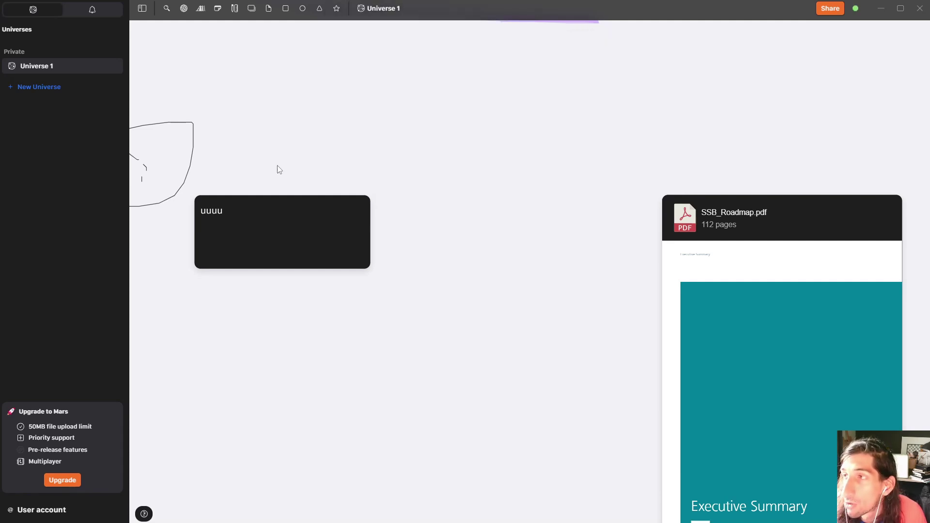
Switch to the freehand pen in red and draw test strokes across the board.
click(234, 8)
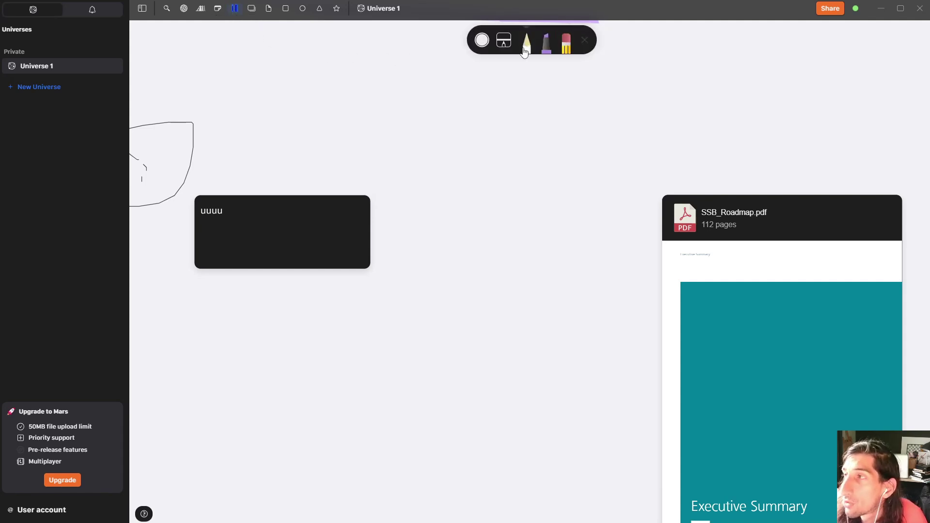
click(482, 43)
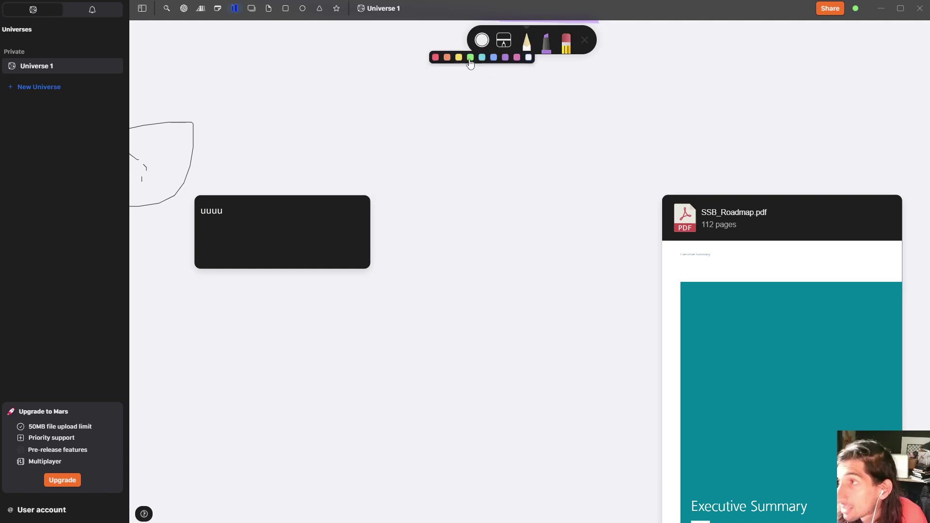
click(435, 59)
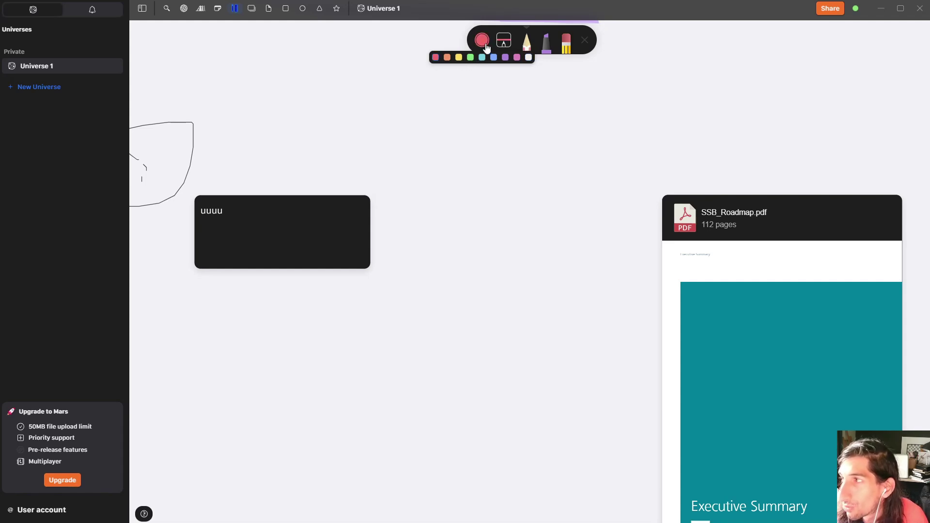
mouse_move(329, 124)
mouse_down()
mouse_move(476, 125)
mouse_move(321, 124)
mouse_move(467, 124)
mouse_move(419, 139)
mouse_move(608, 147)
mouse_move(604, 135)
mouse_up()
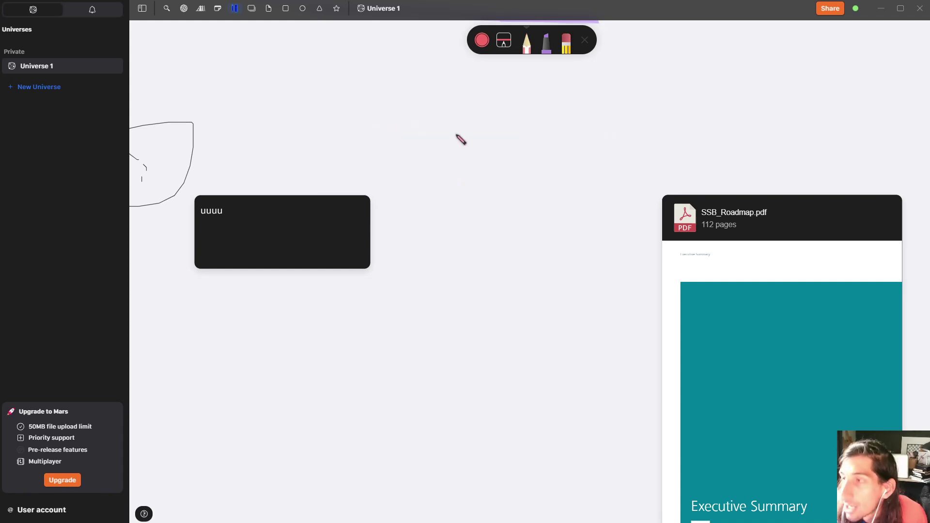
mouse_move(379, 123)
mouse_down()
mouse_move(387, 160)
mouse_move(386, 127)
mouse_move(421, 157)
mouse_move(390, 165)
mouse_up()
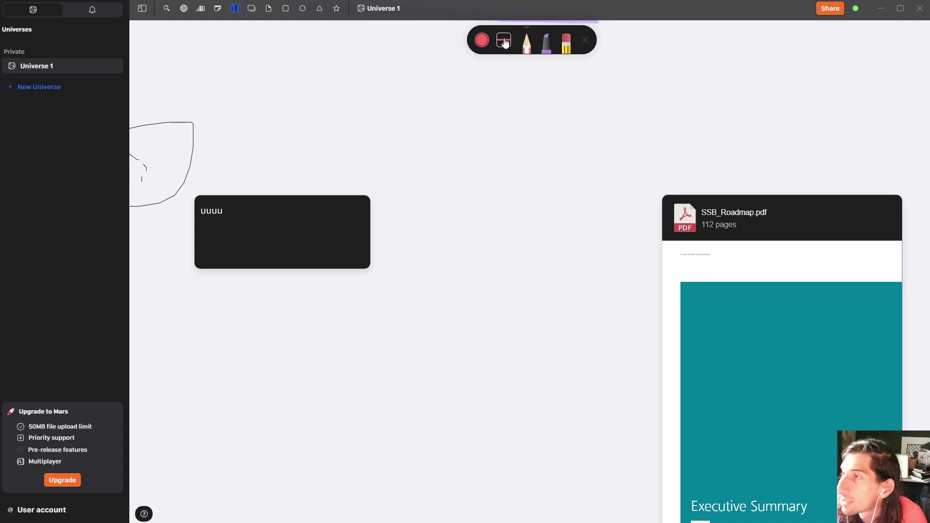
mouse_move(503, 43)
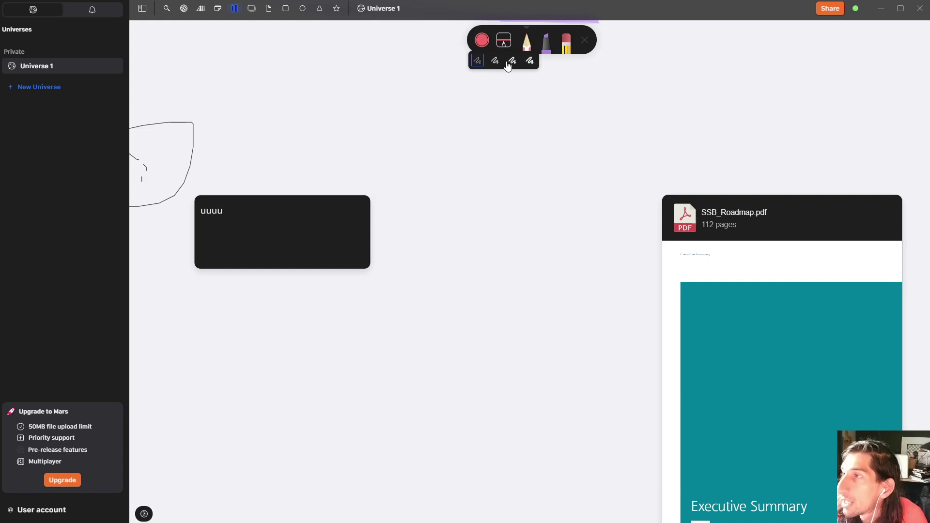
Pick a thicker pen width and draw red loops, including one around the uuuu text.
click(529, 60)
mouse_move(342, 120)
mouse_down()
mouse_move(409, 106)
mouse_move(345, 160)
mouse_move(367, 95)
mouse_up()
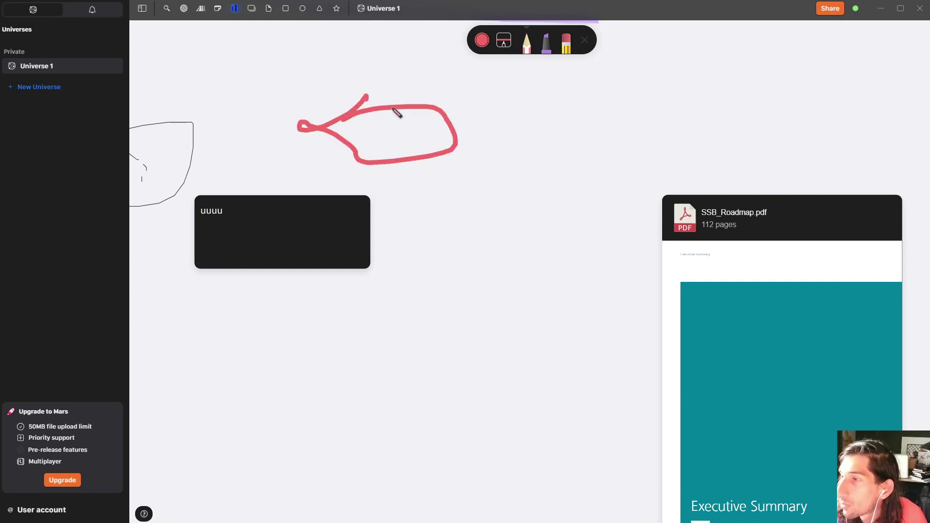
scroll(398, 118, down, 2)
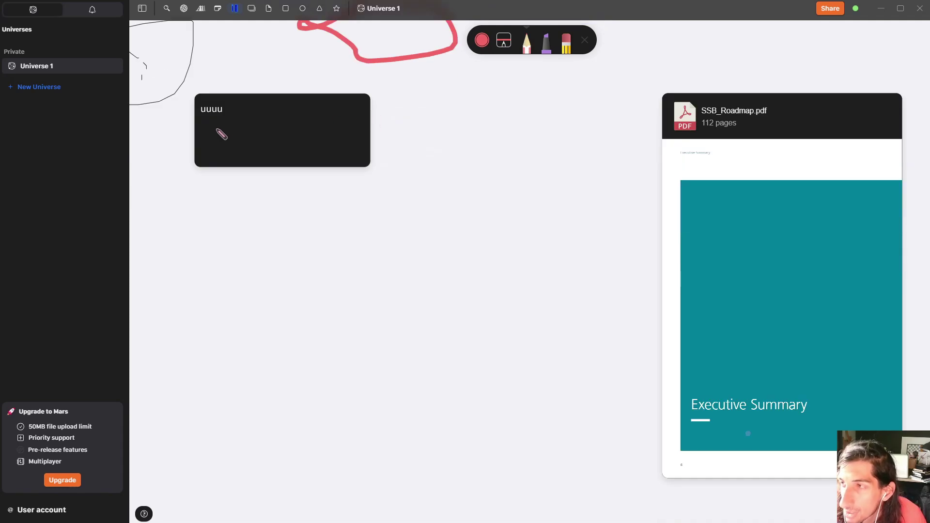
mouse_move(209, 127)
mouse_down()
mouse_move(198, 110)
mouse_move(237, 121)
mouse_move(209, 129)
mouse_up()
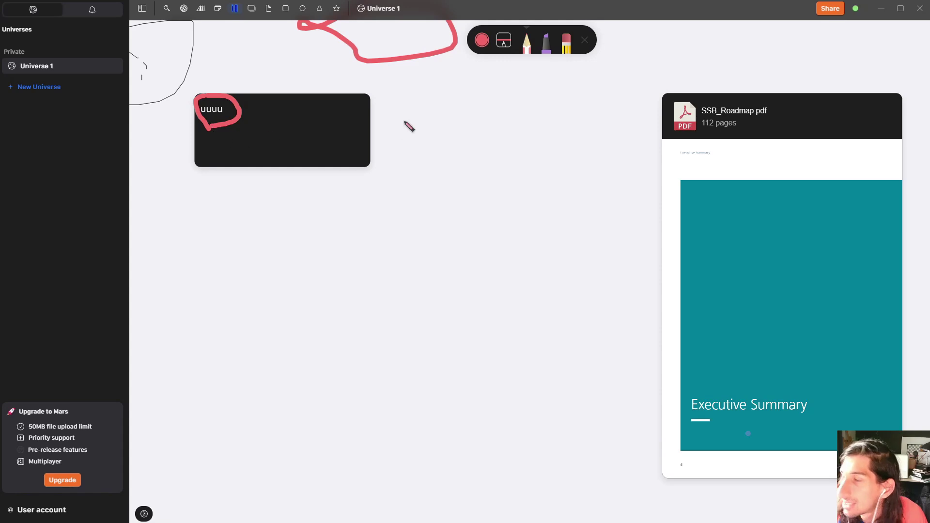
scroll(459, 134, up, 1)
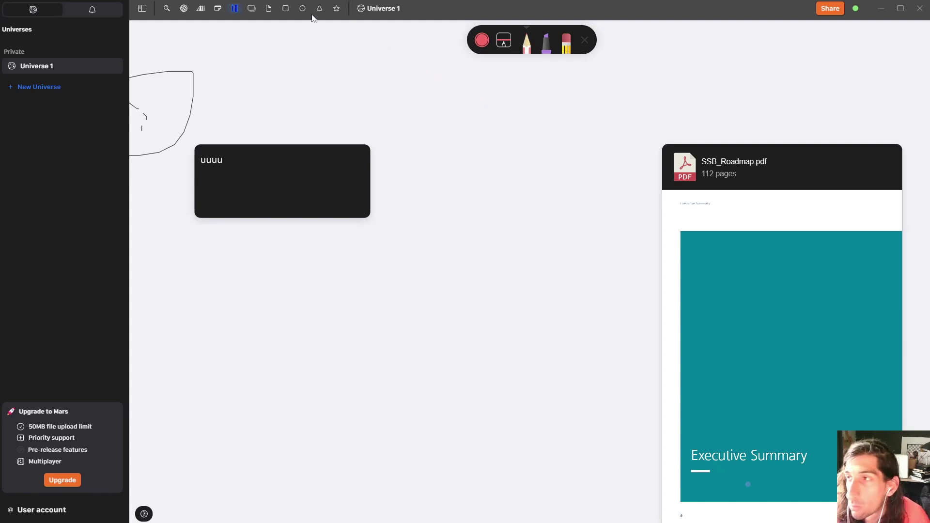
Move the dark frame to the upper left and drop the teal card and small black box into it.
click(254, 11)
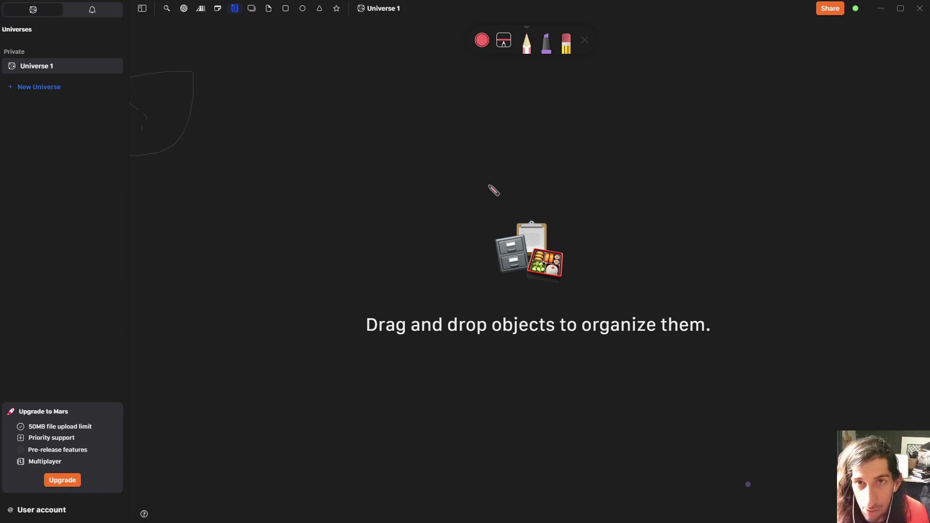
scroll(878, 349, down, 2)
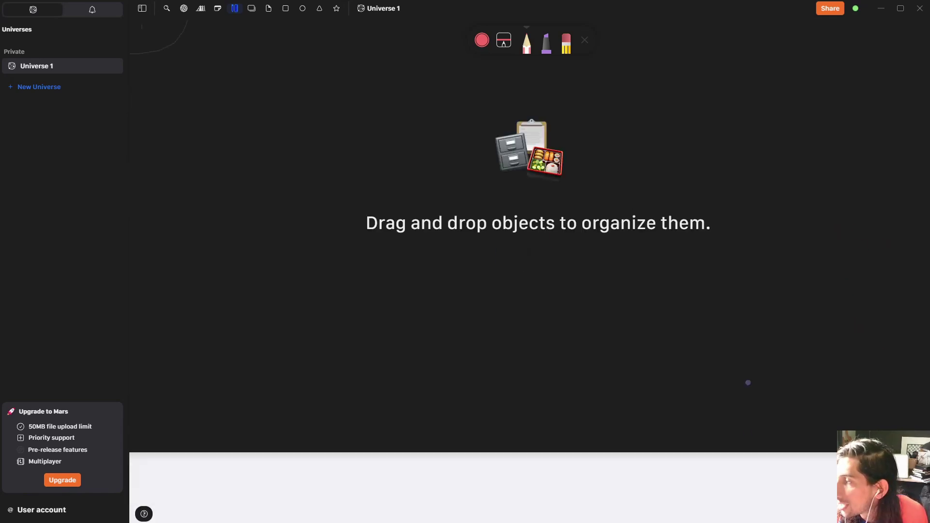
scroll(532, 271, down, 5)
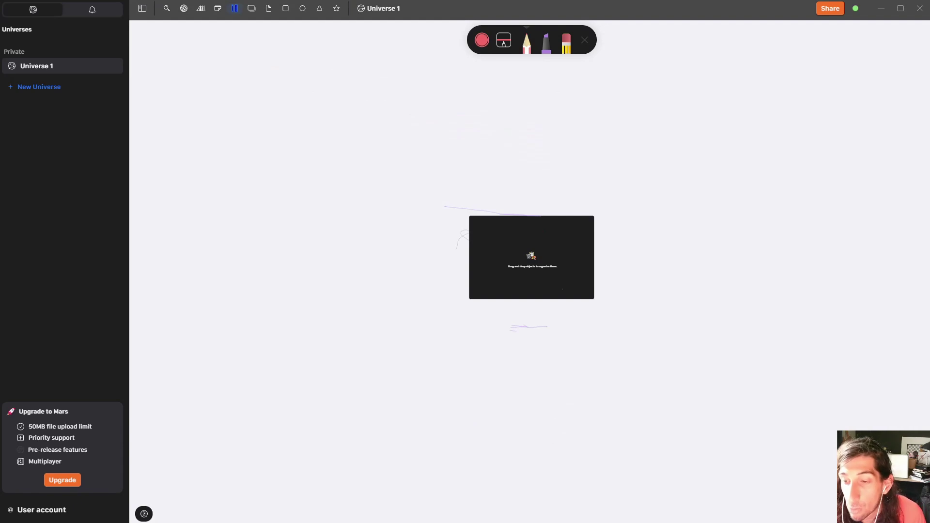
drag(533, 246, 373, 121)
drag(561, 280, 343, 145)
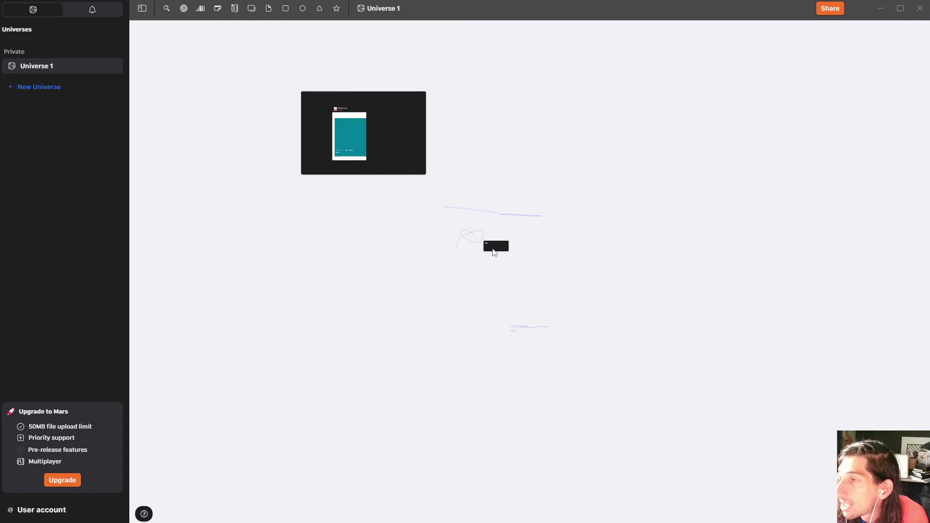
drag(494, 248, 388, 117)
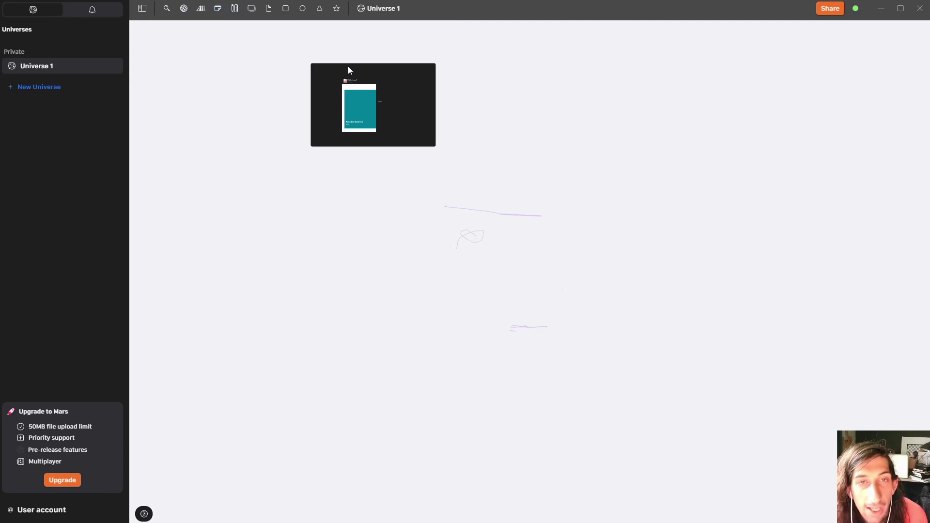
Add a Huge text box reading 'test' above the dark frame.
drag(201, 11, 353, 44)
click(357, 23)
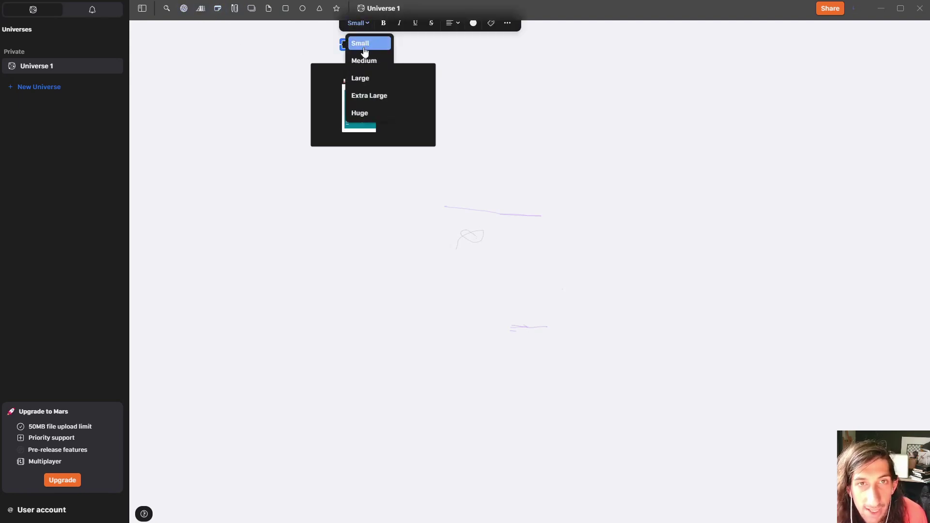
click(366, 118)
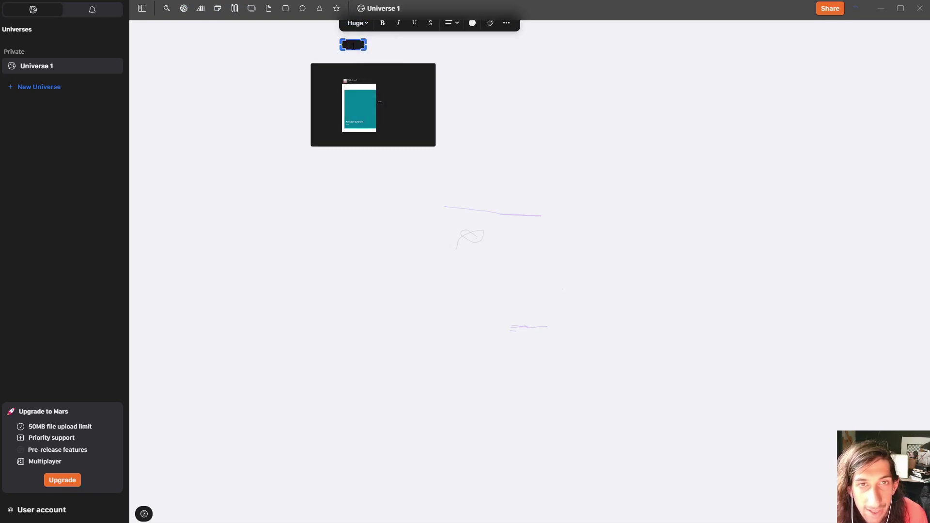
text(test)
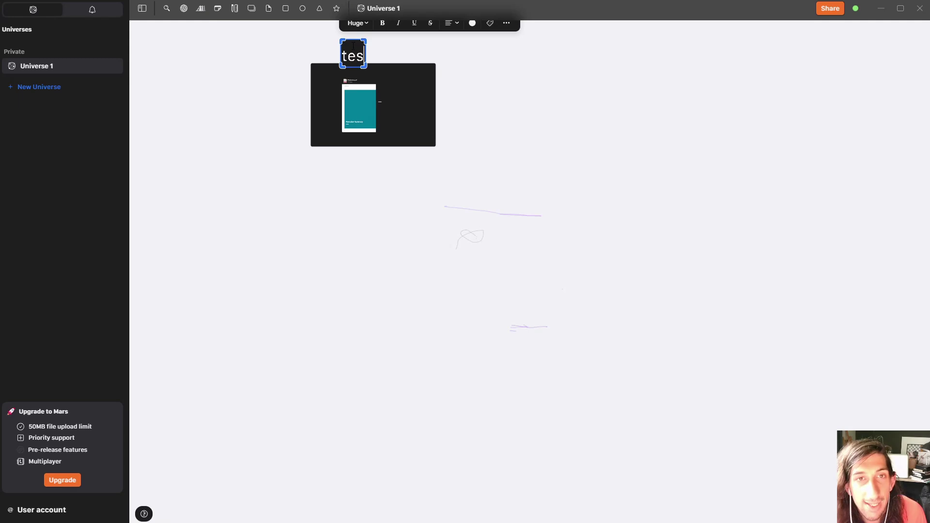
click(285, 73)
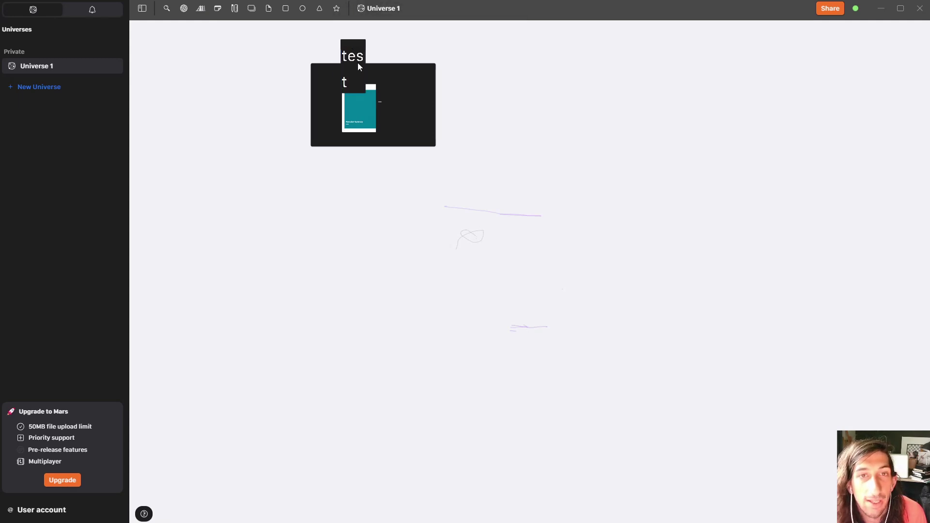
Widen the test box to fit one line, centre-align it, and nudge it lower.
scroll(362, 52, up, 3)
click(359, 159)
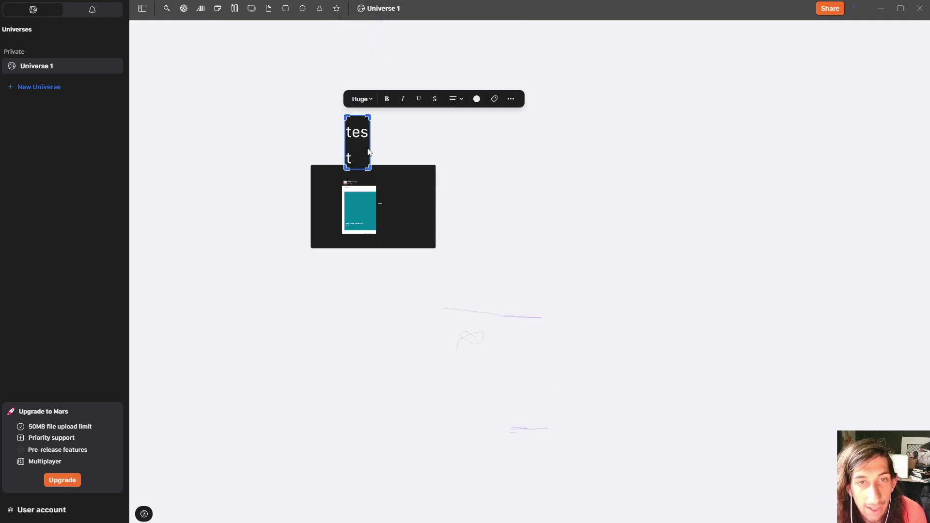
drag(370, 153, 389, 146)
click(455, 98)
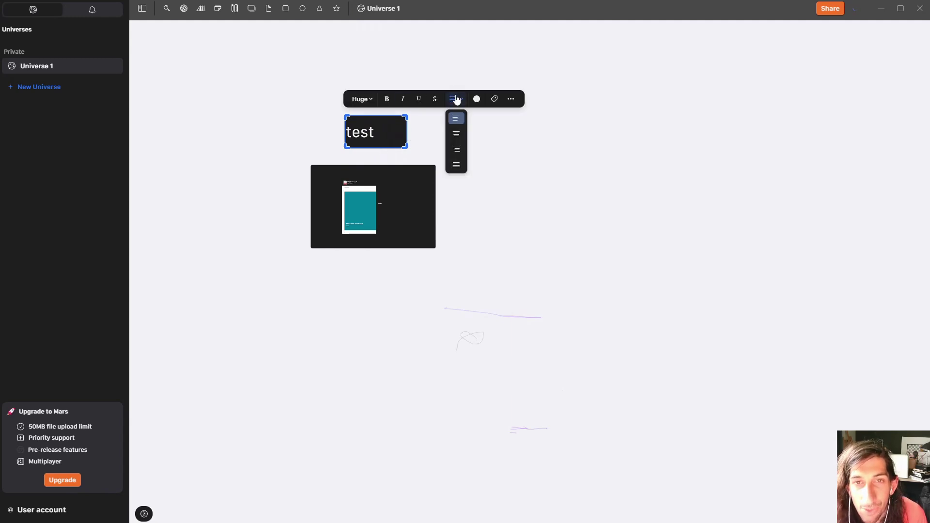
click(459, 135)
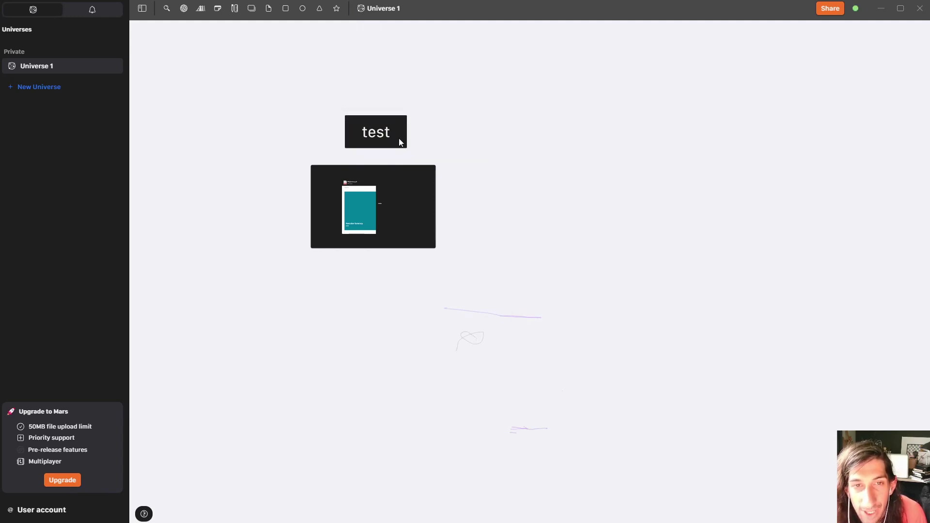
drag(393, 137, 373, 145)
drag(278, 106, 408, 153)
Delete the test box, pull the PDF card out of the frame, and delete the empty frame.
key(Delete)
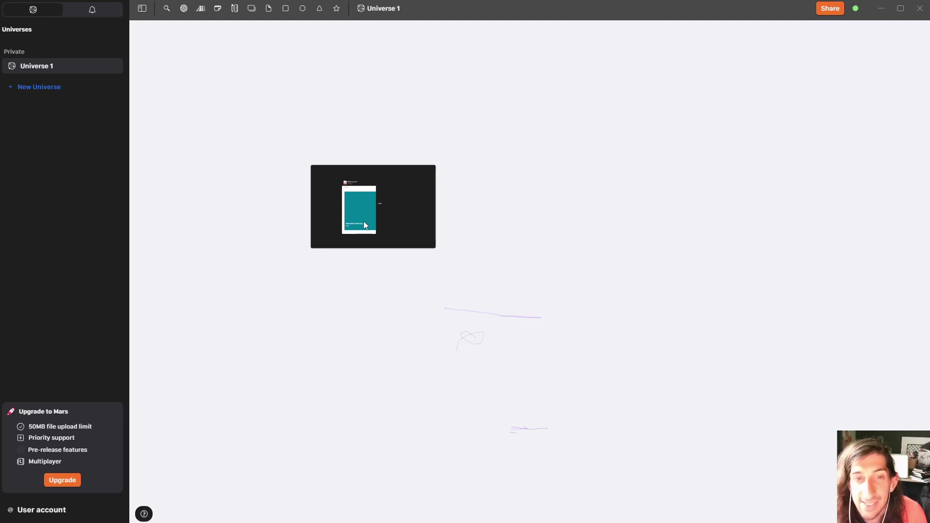
click(393, 186)
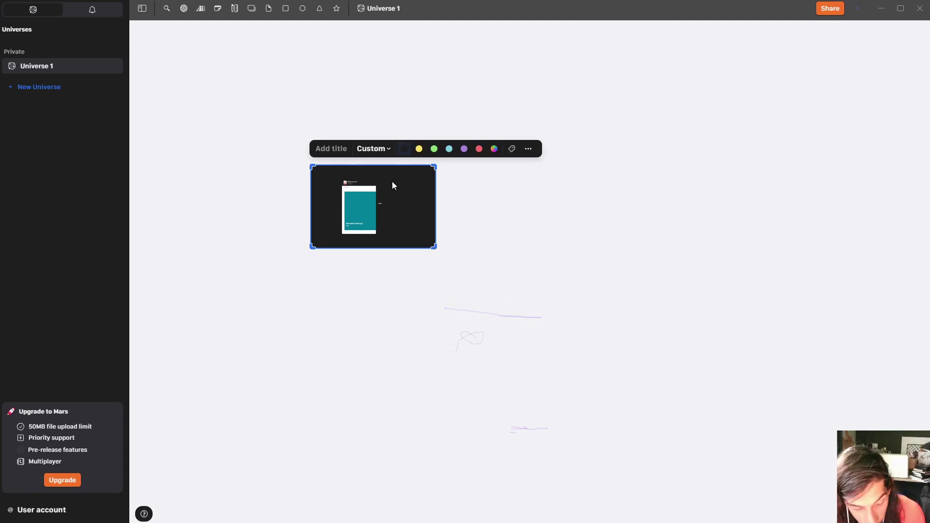
drag(357, 198, 523, 252)
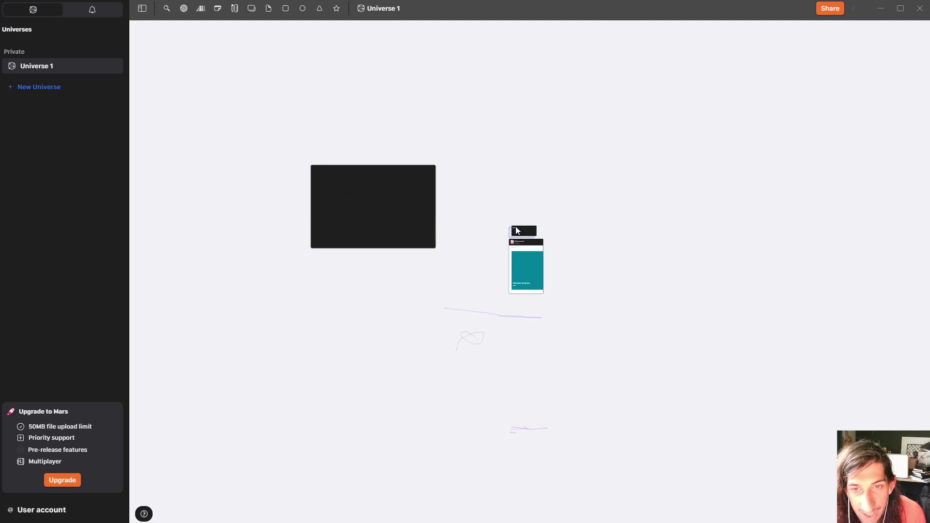
drag(309, 133, 410, 199)
key(Delete)
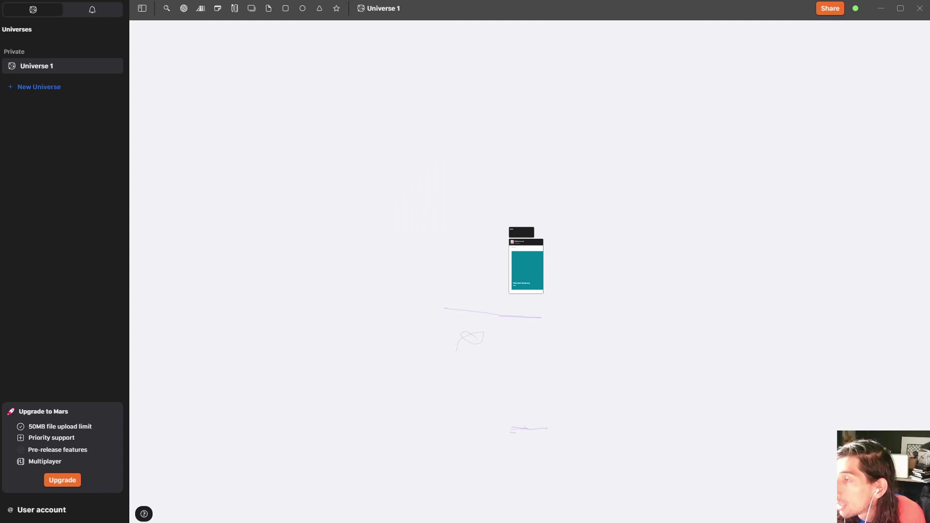
scroll(531, 275, up, 5)
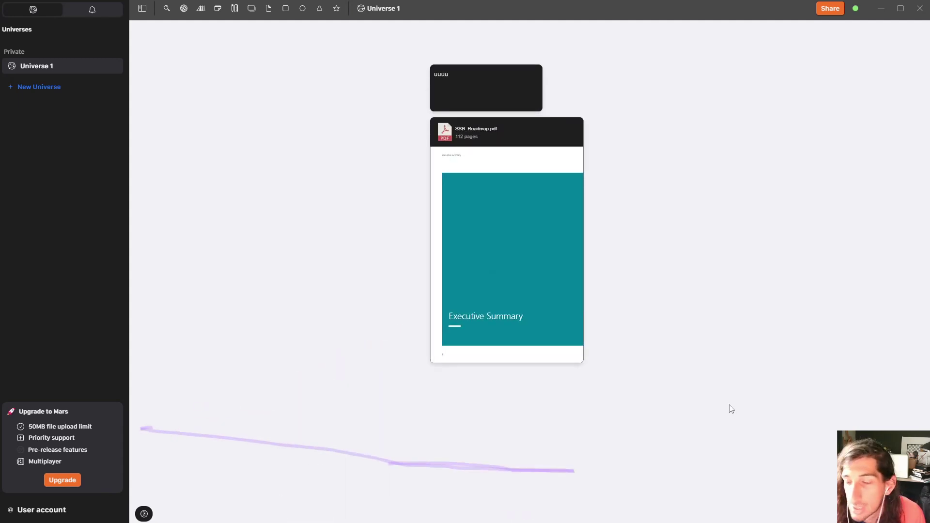
scroll(731, 408, up, 3)
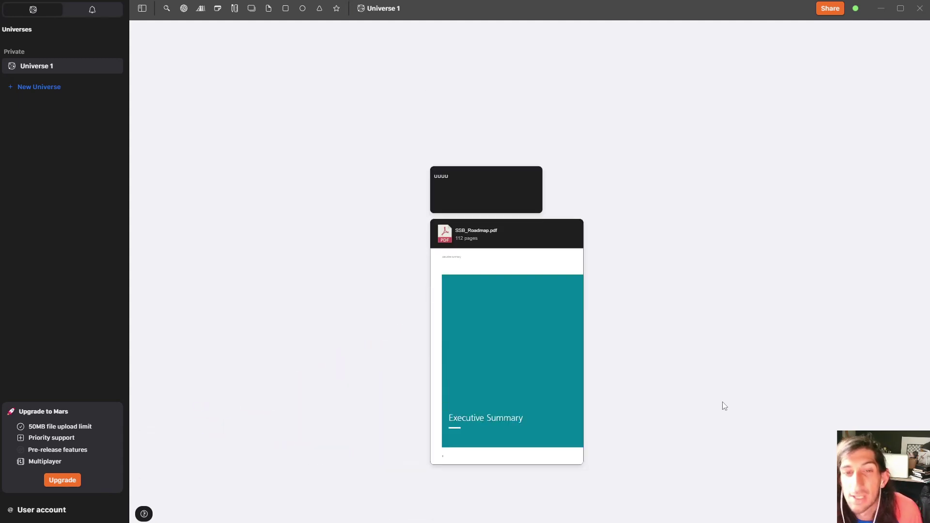
click(502, 188)
click(580, 151)
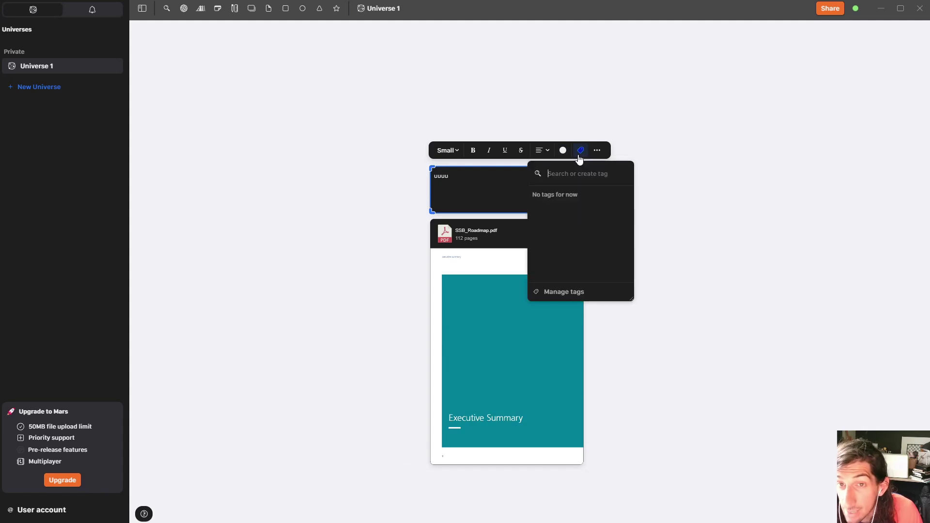
click(560, 114)
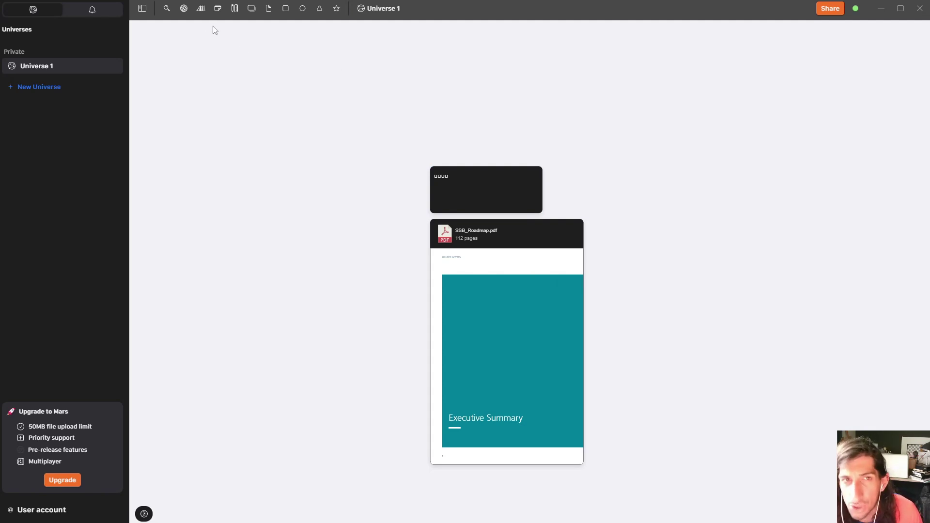
Draw a roughly 180 by 145 rectangle with strongly rounded corners and a thin border.
click(288, 12)
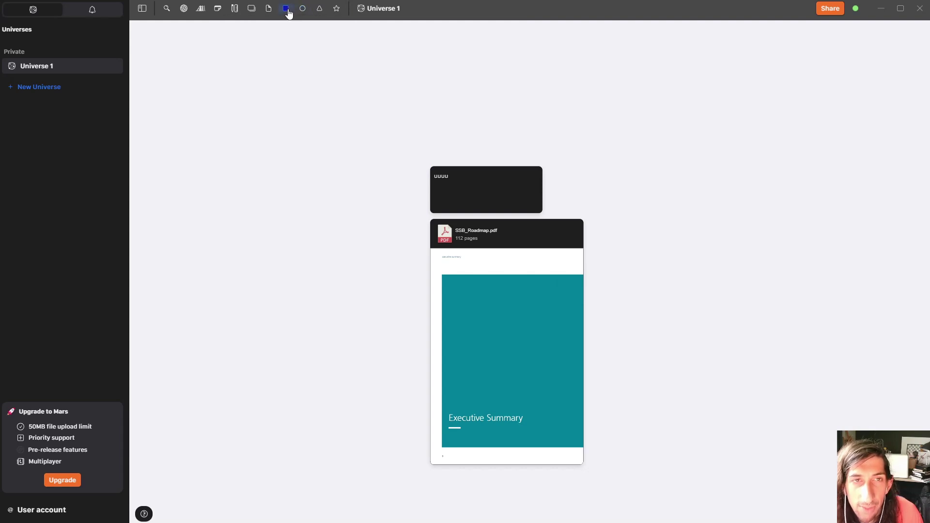
click(327, 79)
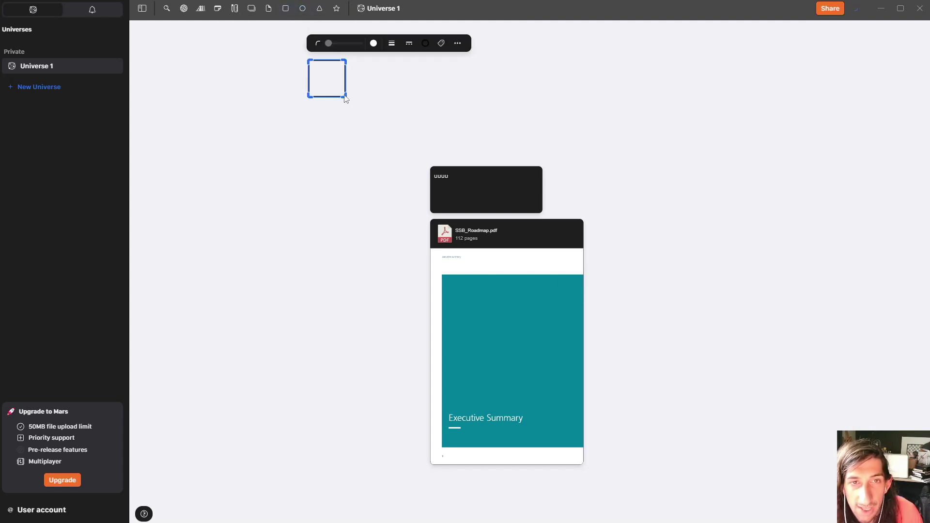
drag(348, 98, 394, 128)
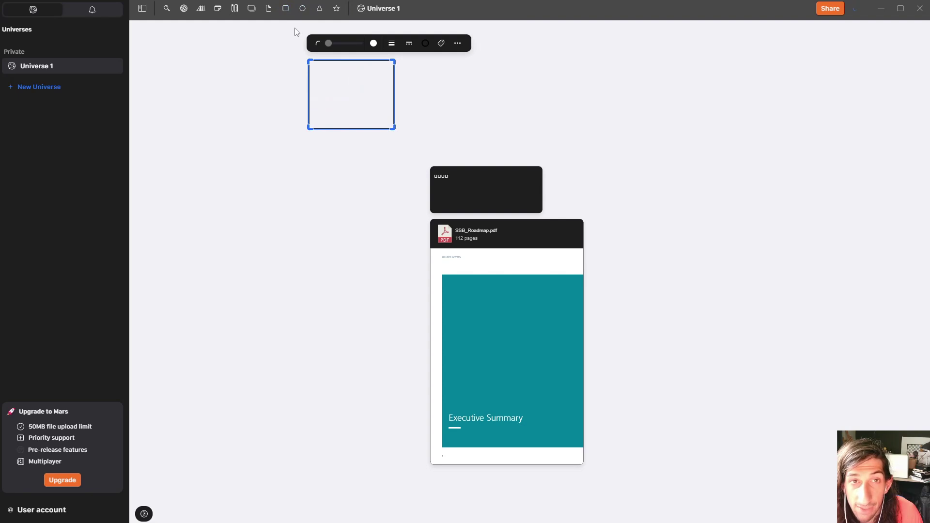
drag(335, 43, 311, 62)
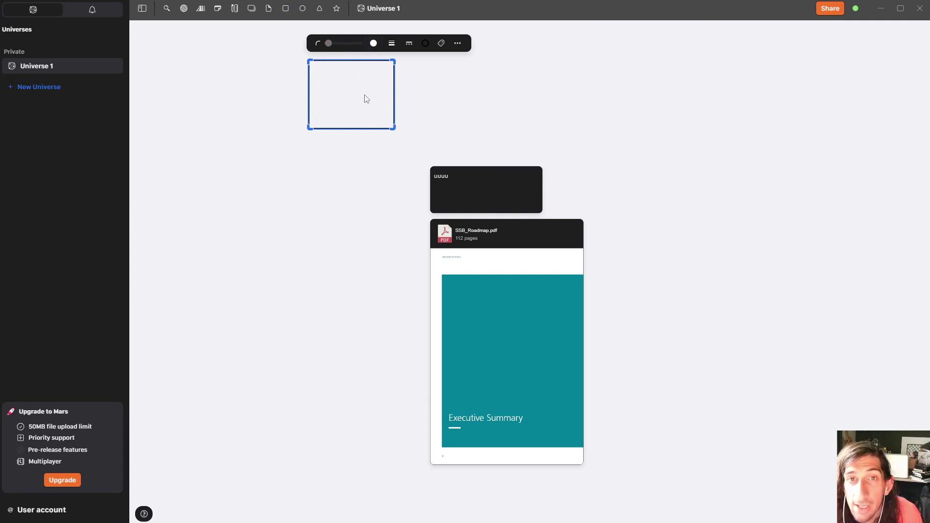
click(391, 45)
click(392, 85)
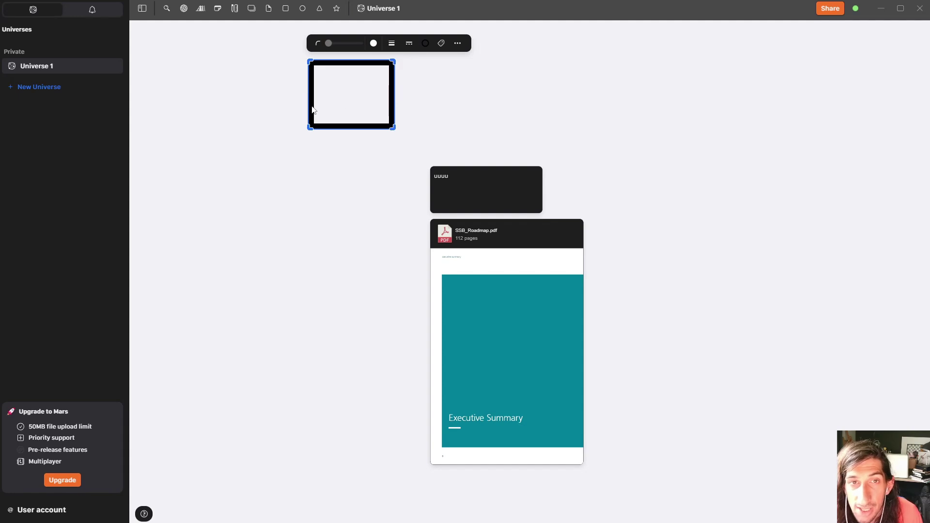
click(388, 46)
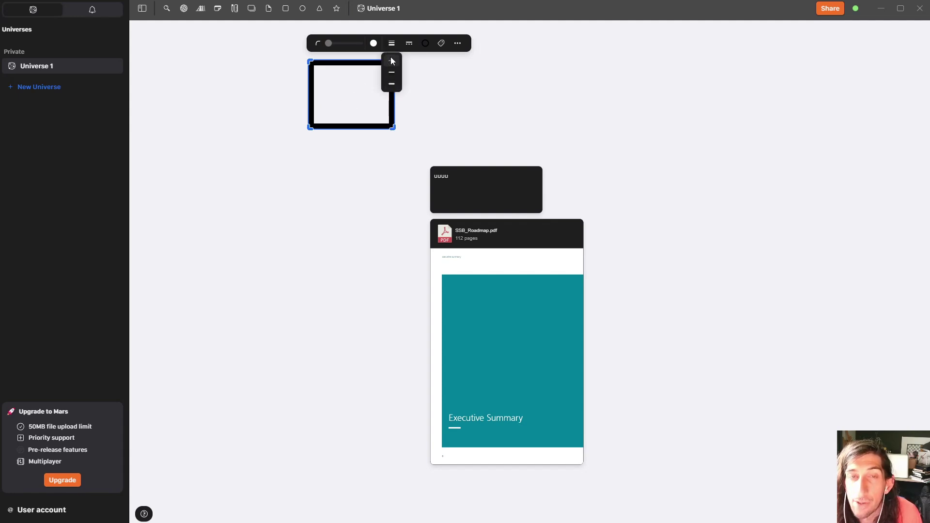
click(393, 60)
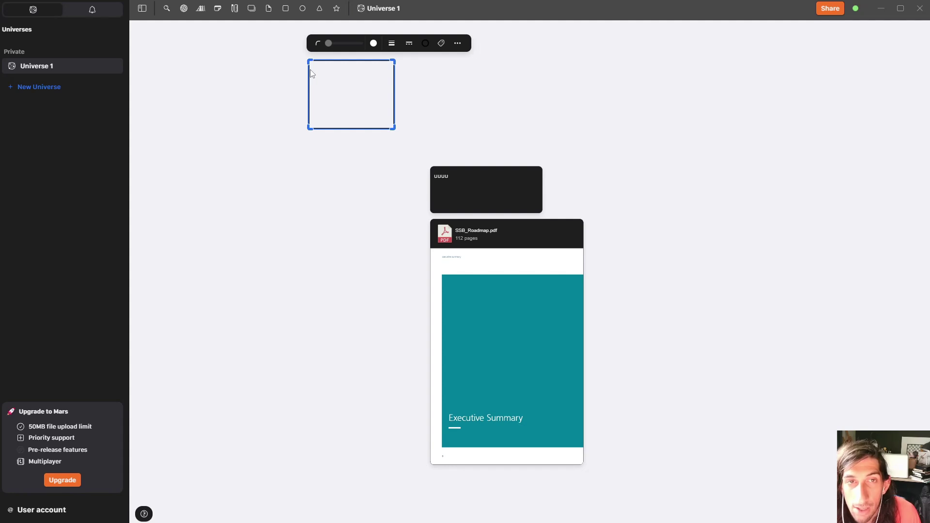
Place a circle right of the rectangle, delete it, and reselect the rectangle.
click(303, 8)
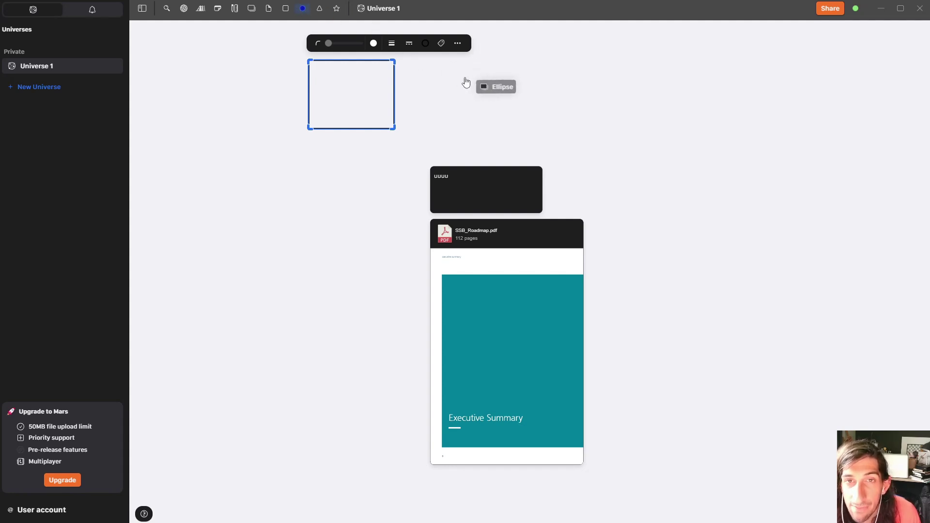
click(465, 78)
click(321, 9)
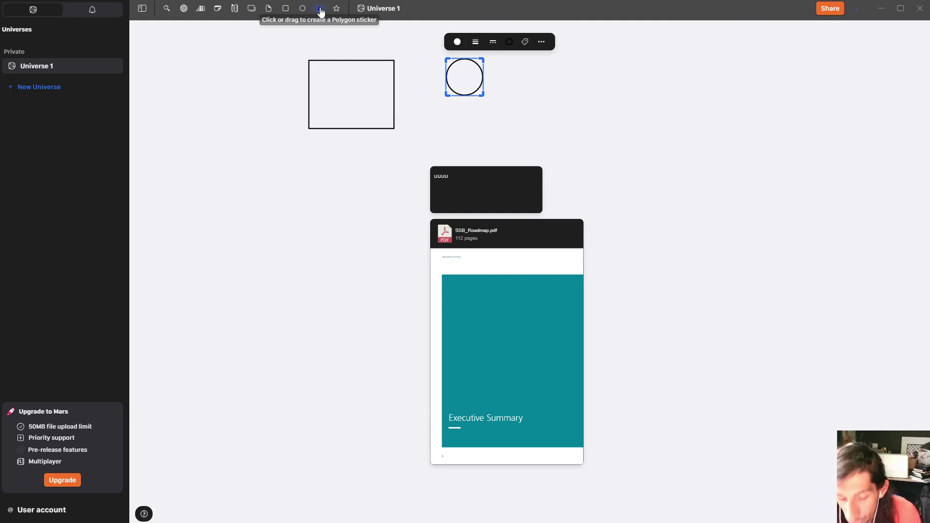
key(Delete)
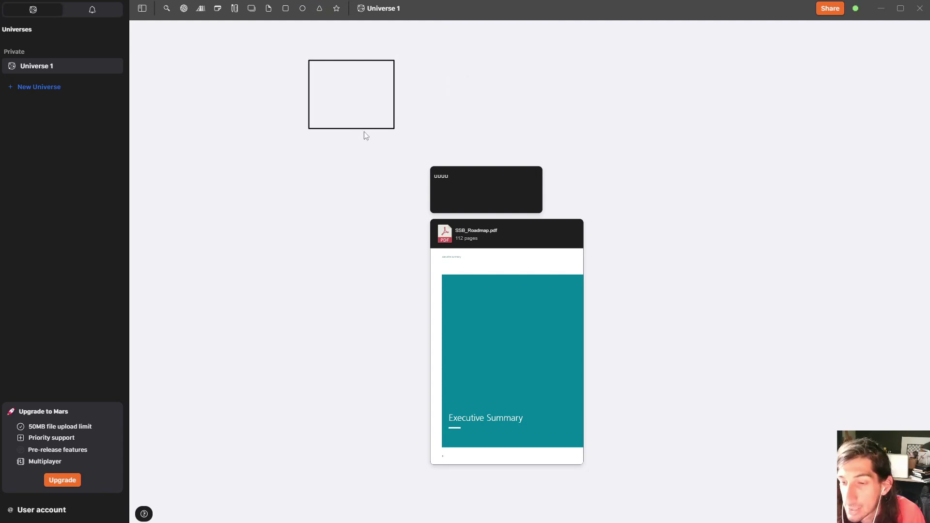
drag(300, 146, 390, 88)
Delete the rectangle and load the pasted image search in an on-canvas web browser.
key(Delete)
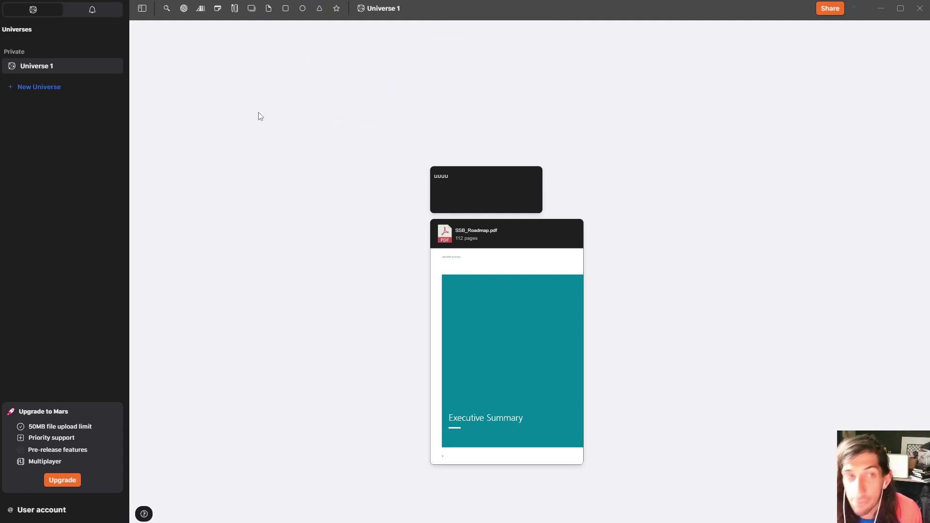
click(185, 9)
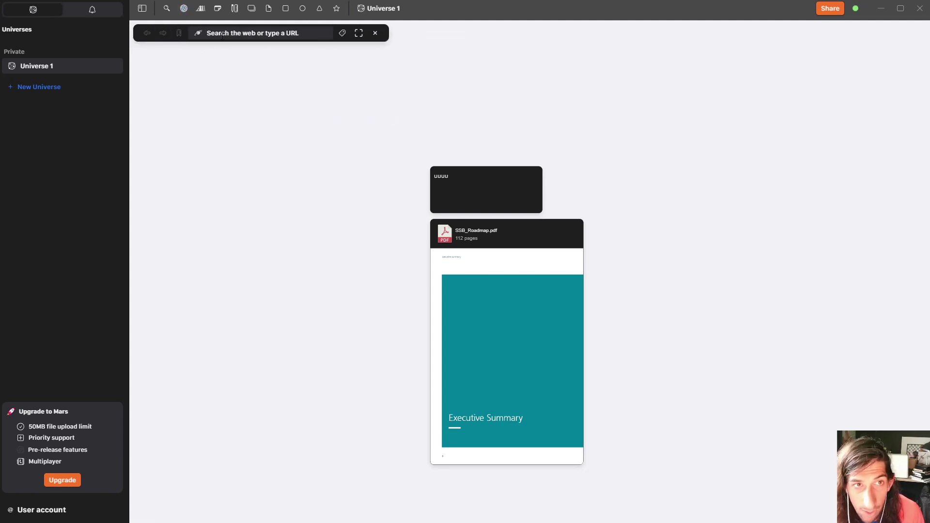
key(ctrl+v)
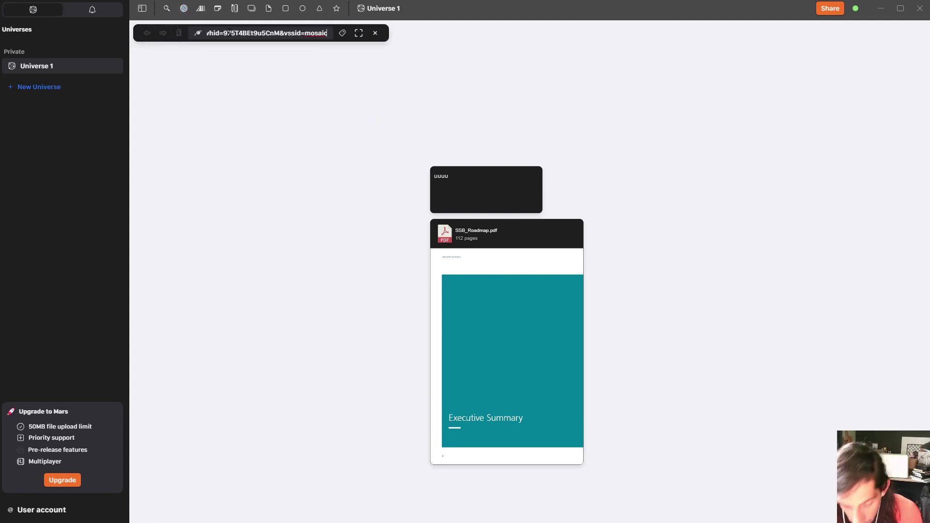
key(Return)
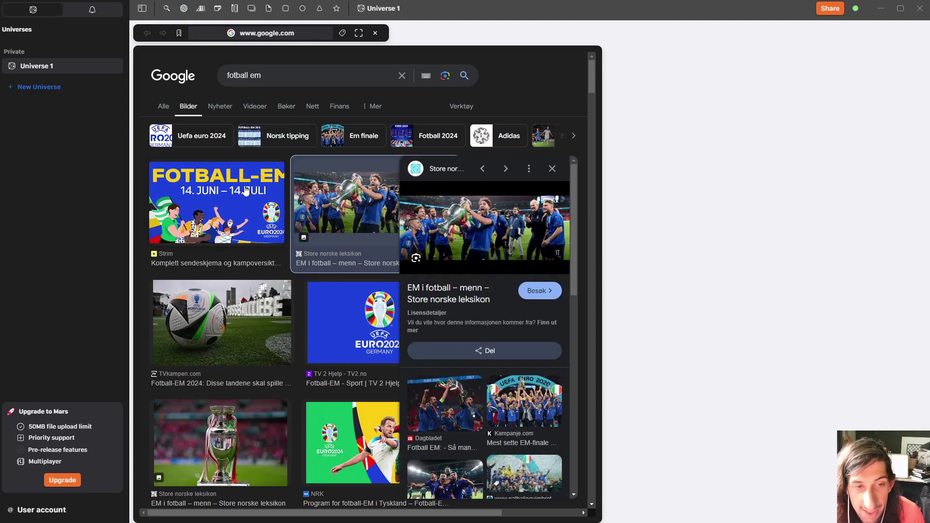
Drag the football, trophy and Euro 2024 players images onto the canvas, then close the browser.
drag(221, 310, 698, 204)
drag(221, 439, 730, 314)
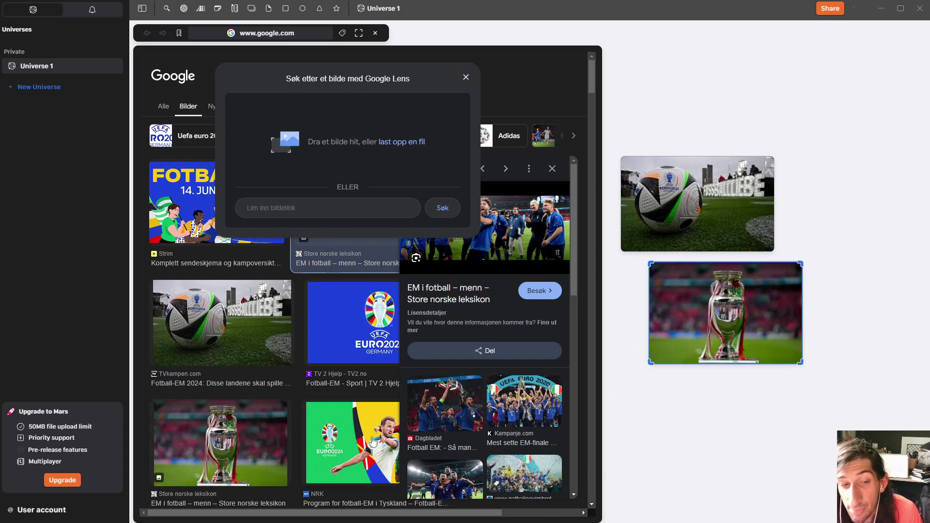
drag(366, 442, 727, 420)
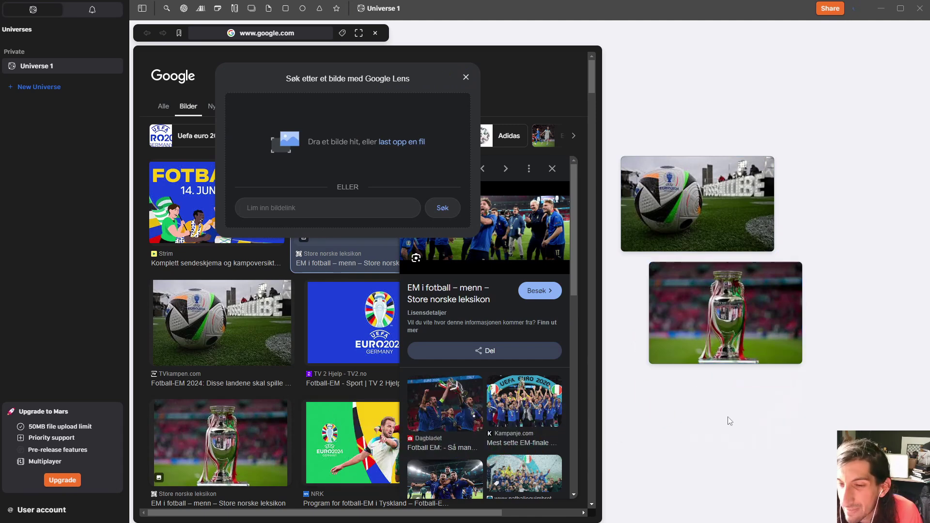
click(371, 35)
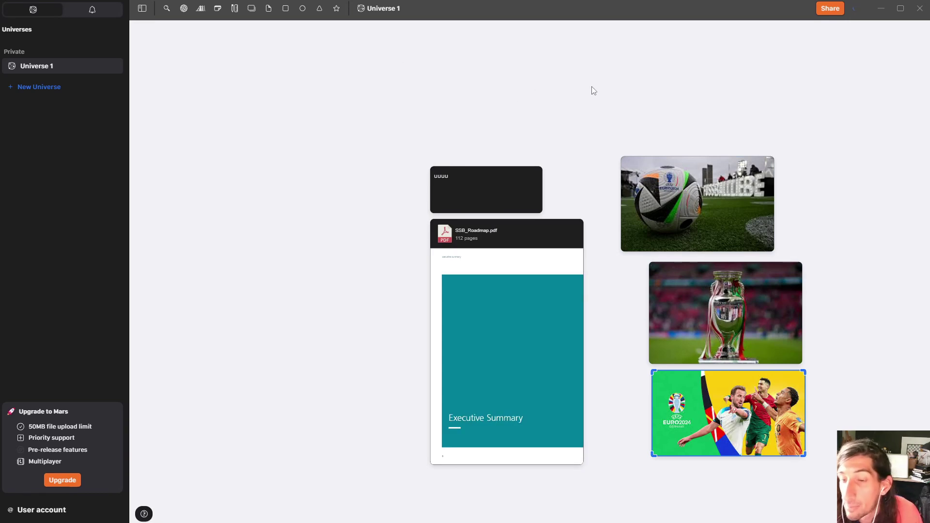
Lay out the three Euro 2024 football images in a grid, move them upper left, then delete them.
drag(603, 100, 842, 422)
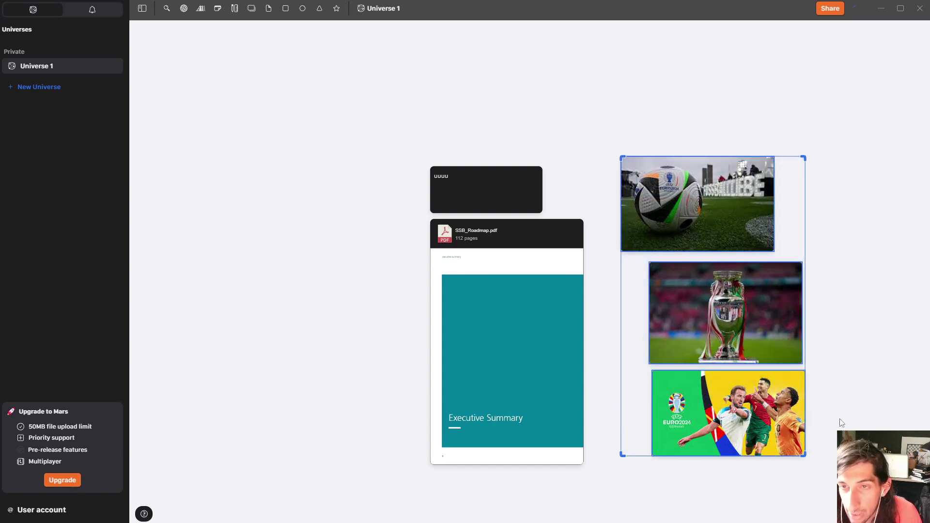
right_click(747, 232)
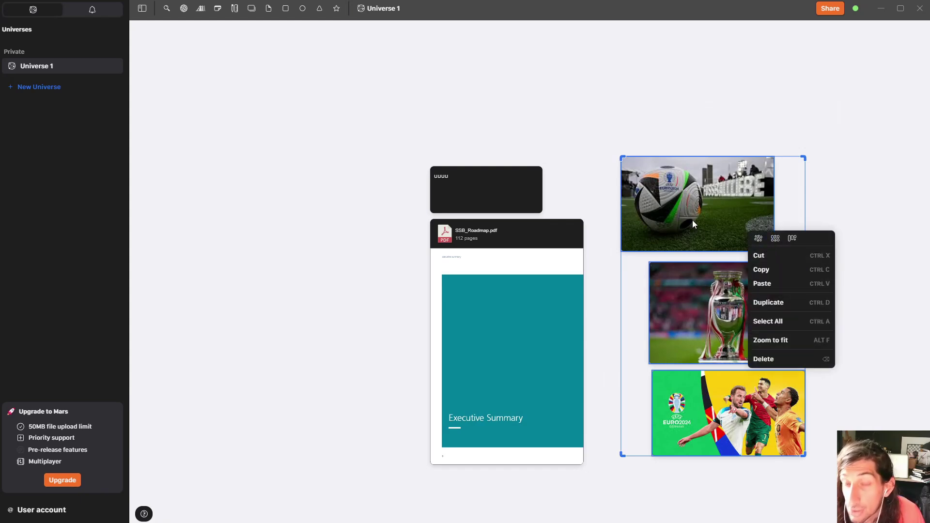
click(774, 238)
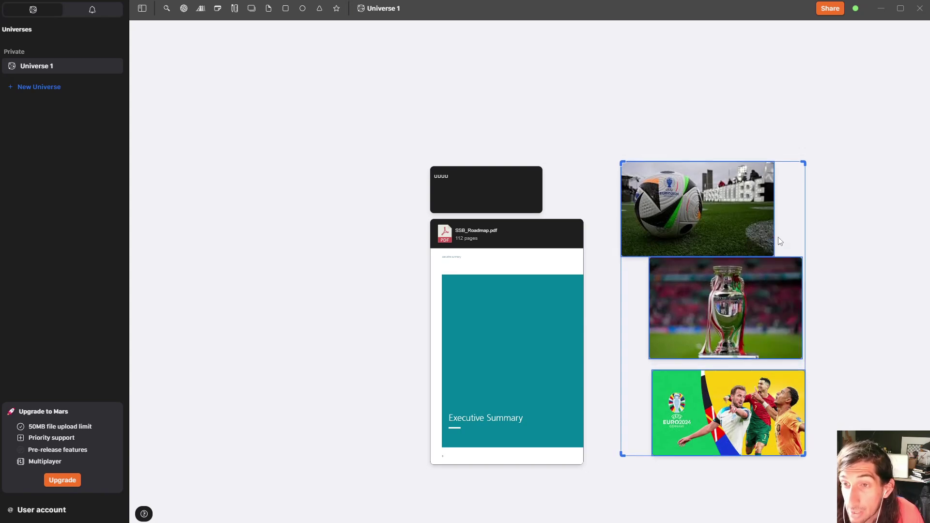
right_click(729, 217)
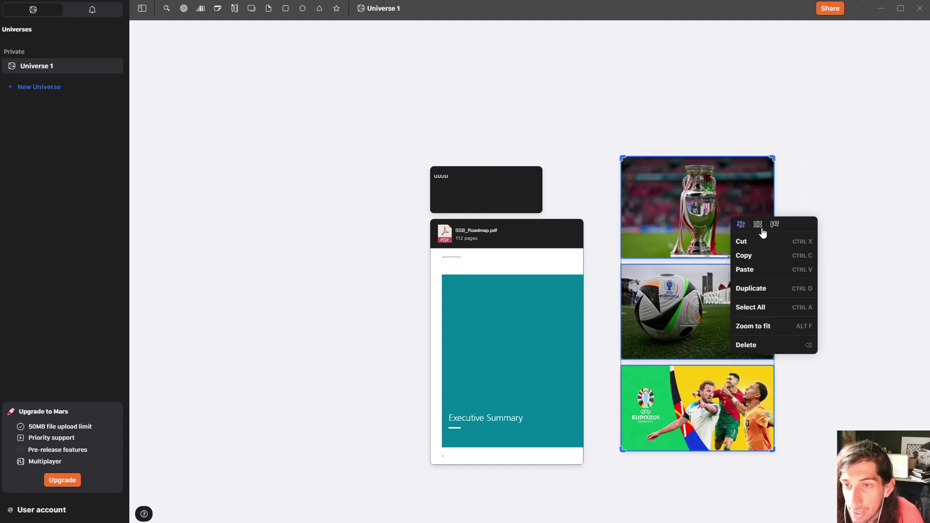
click(770, 224)
right_click(717, 213)
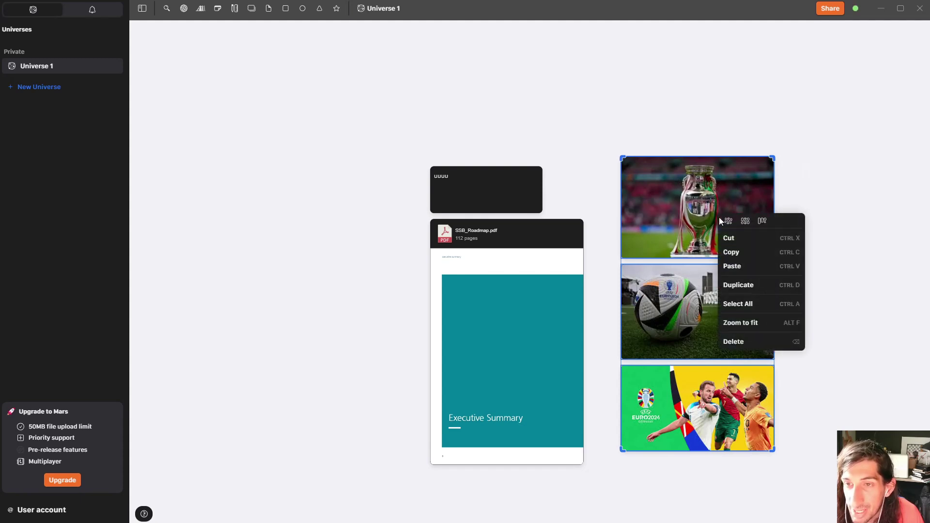
click(726, 223)
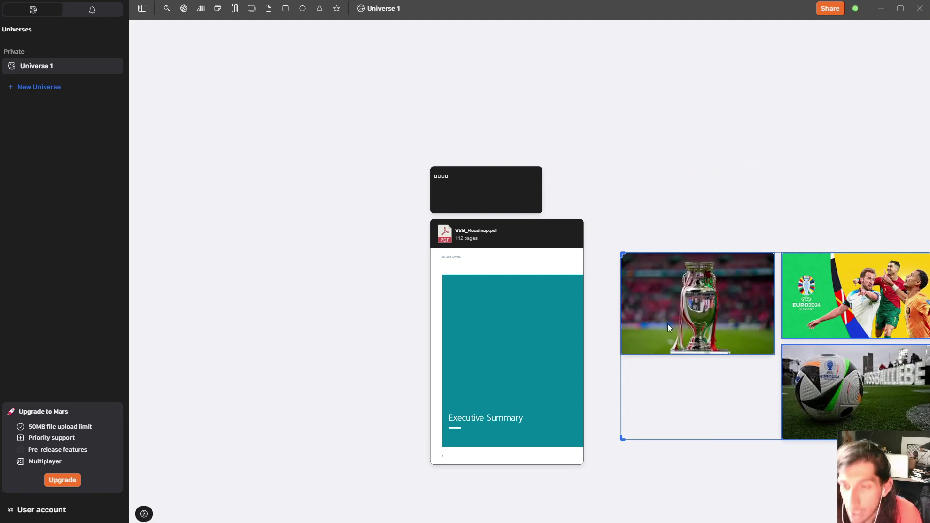
drag(727, 319, 289, 115)
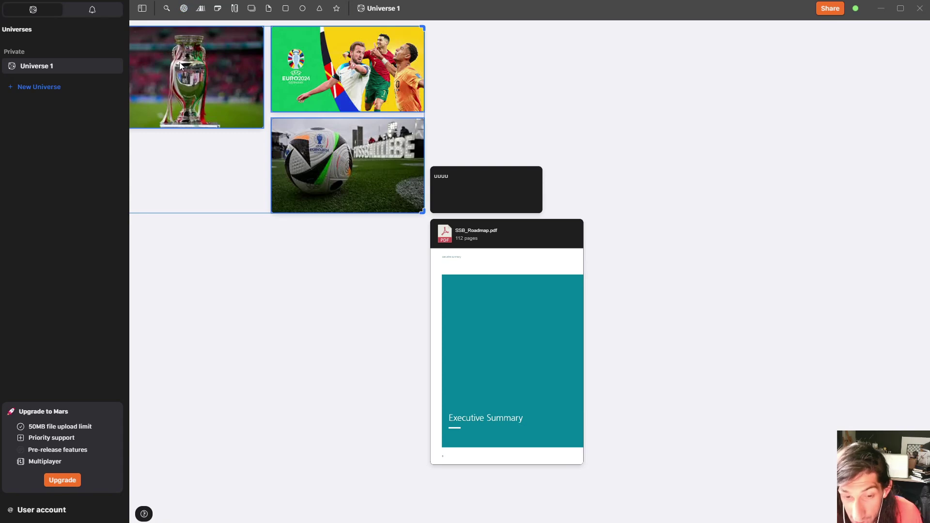
key(Delete)
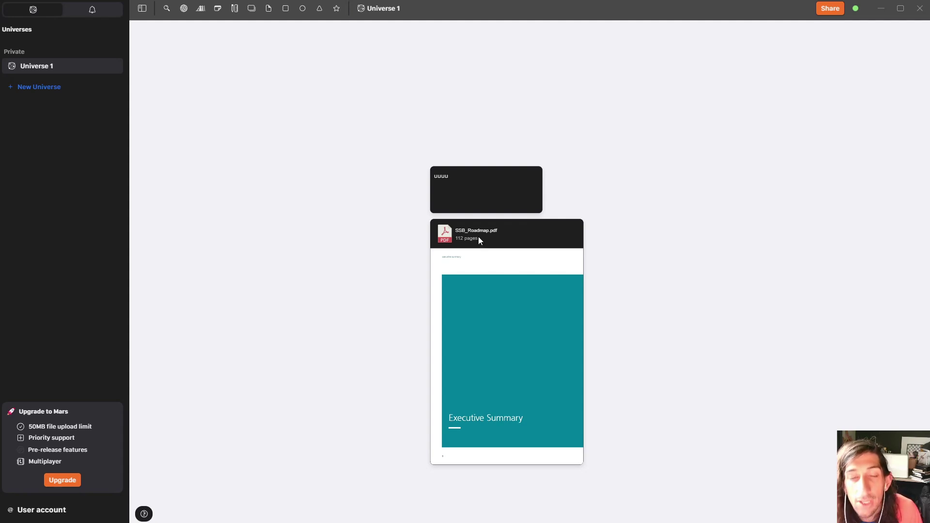
Place SSB_Roadmap.pdf left of the note card and open it in the reader, toggling fullscreen on and off.
drag(479, 239, 324, 179)
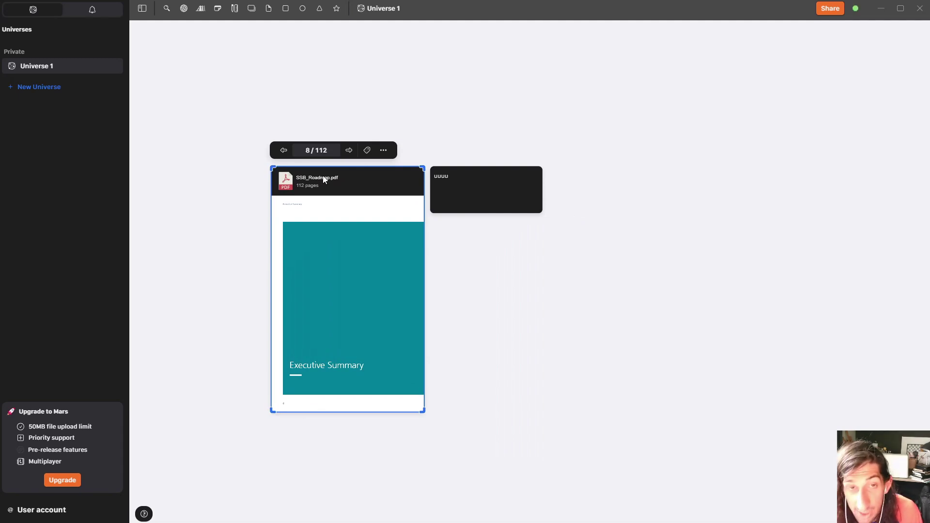
double_click(324, 180)
scroll(311, 161, down, 5)
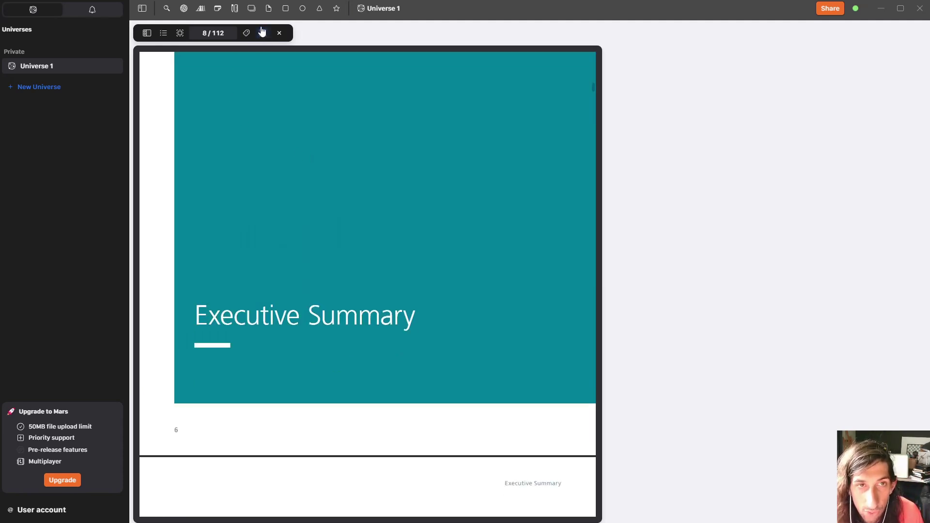
click(263, 33)
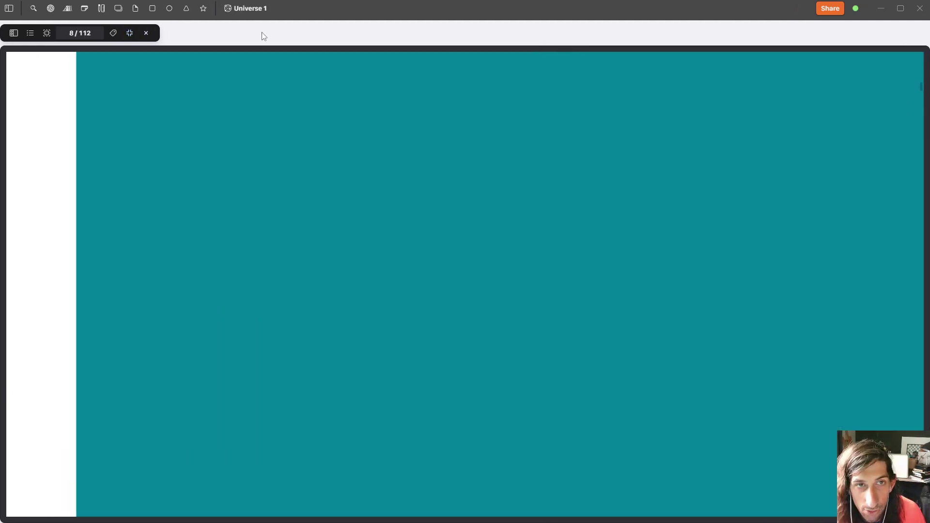
click(130, 33)
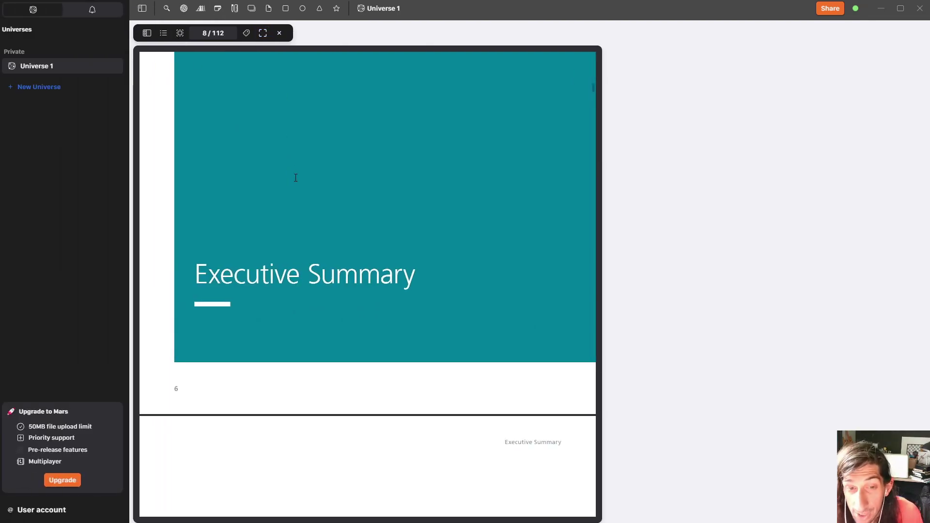
Scroll the PDF to page 10 of 112, covering Market Aspects and Key Challenges.
scroll(297, 180, down, 5)
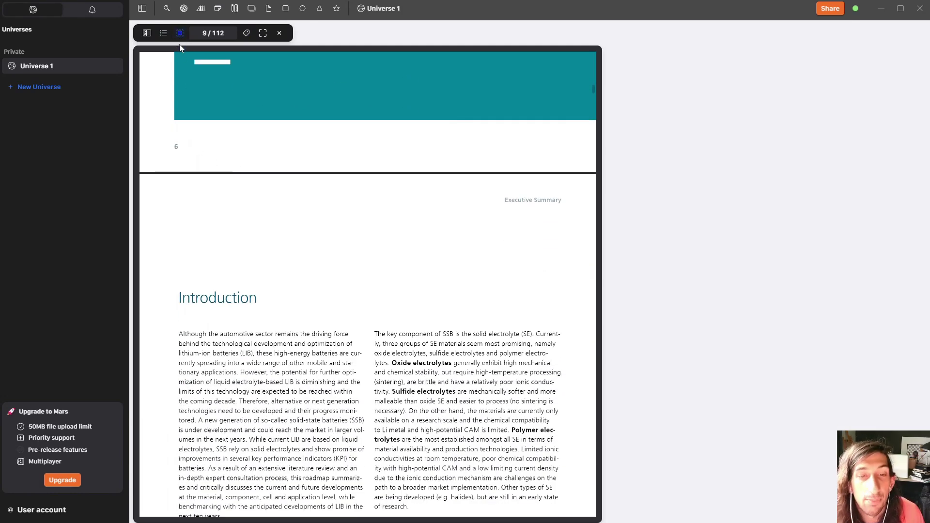
scroll(308, 240, down, 7)
scroll(309, 240, down, 2)
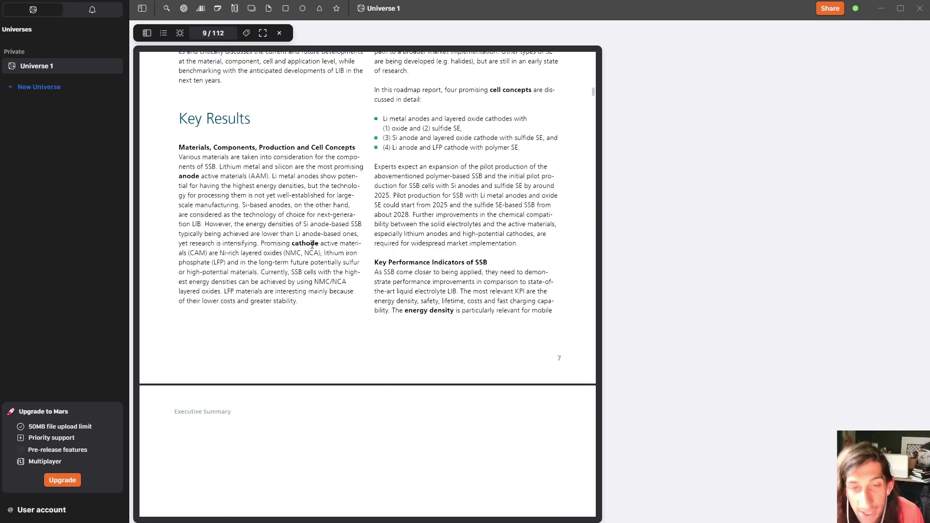
scroll(312, 244, down, 4)
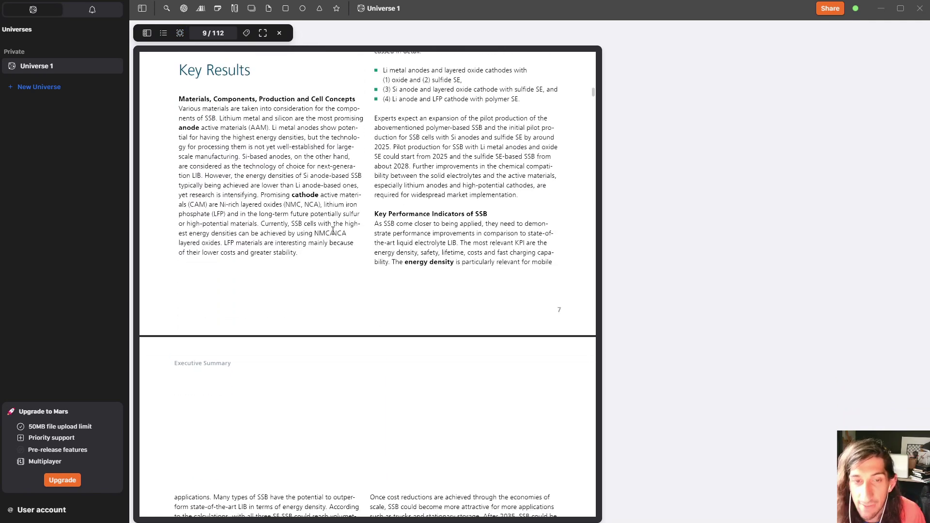
scroll(332, 209, down, 5)
scroll(326, 190, down, 1)
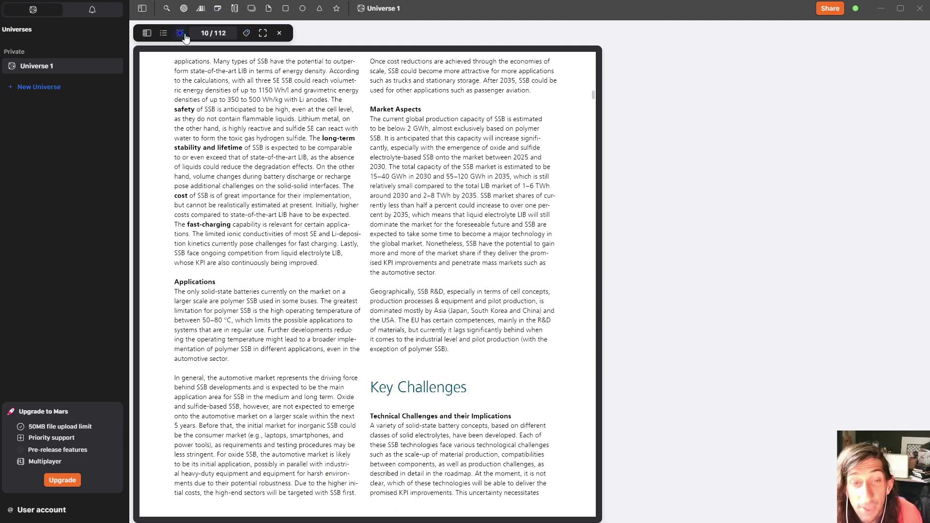
Extract the Applications passage as a canvas card and move it higher.
drag(166, 276, 365, 371)
click(352, 385)
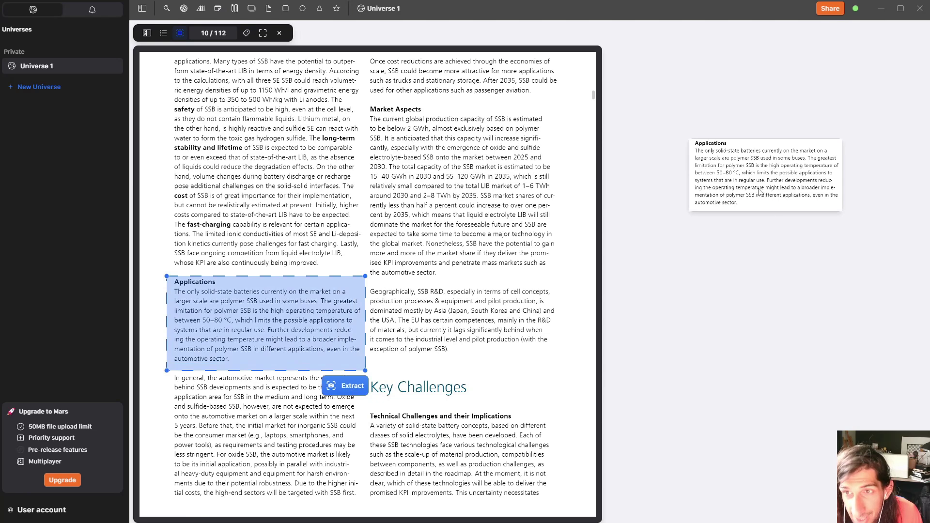
drag(735, 159, 758, 133)
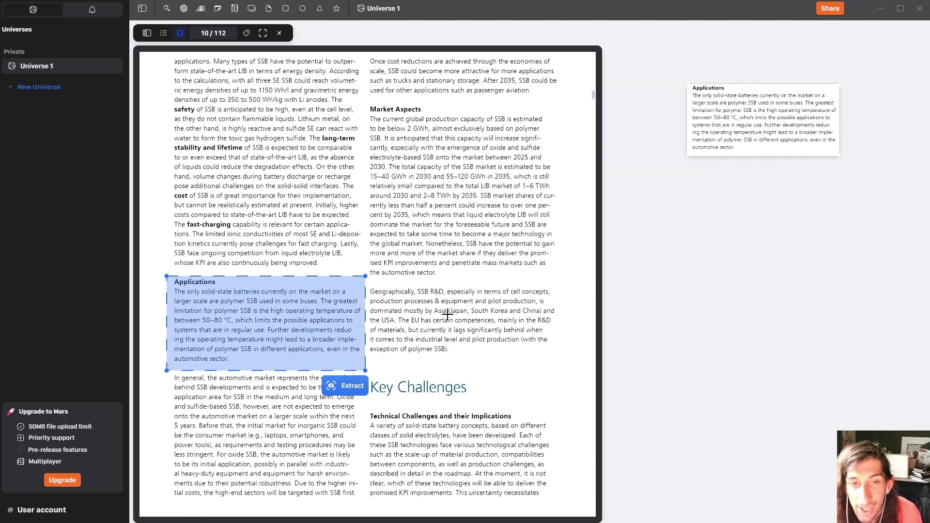
Extract the Technical Challenges and their Implications passage as a second card.
drag(370, 411, 549, 471)
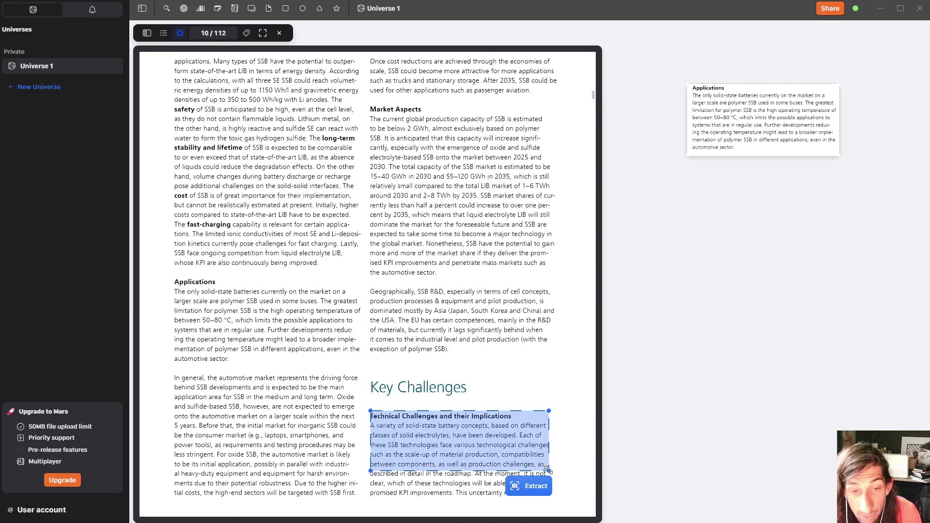
click(374, 439)
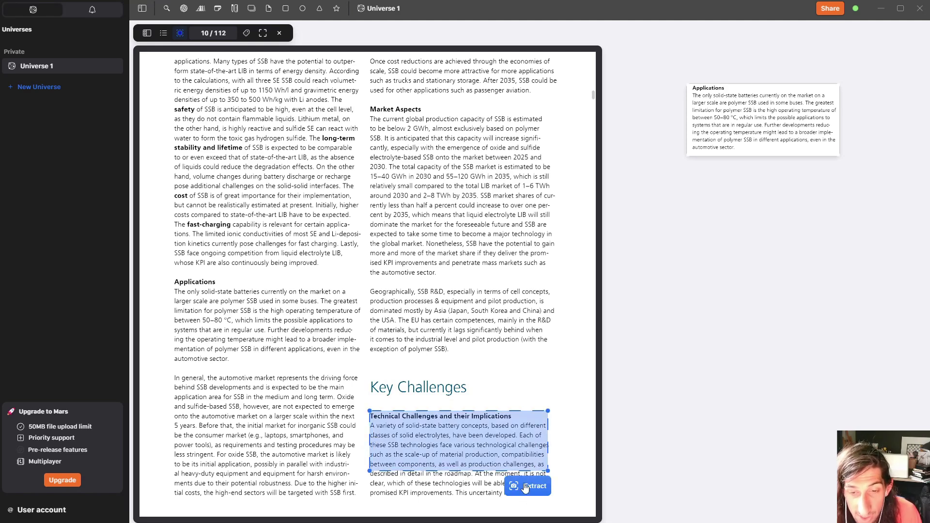
click(525, 486)
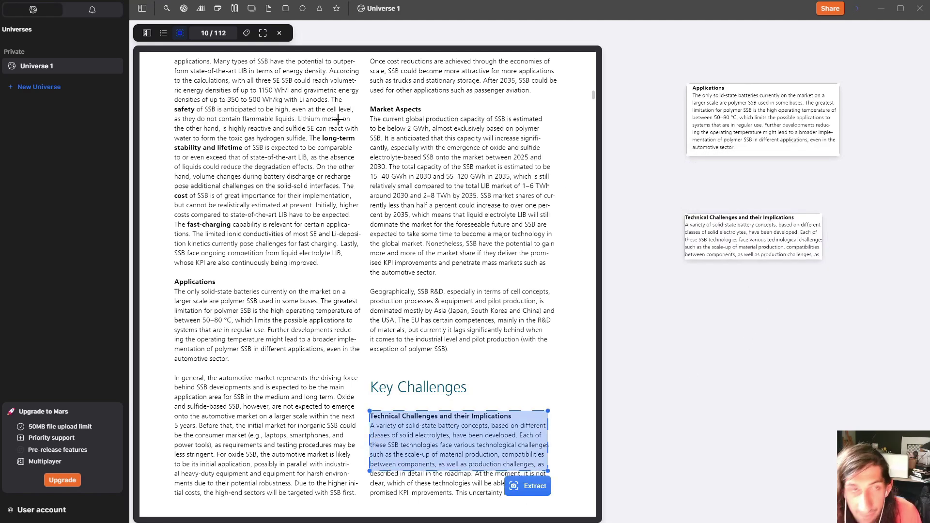
Close the PDF viewer and move both extracted text cards beside the PDF.
click(285, 36)
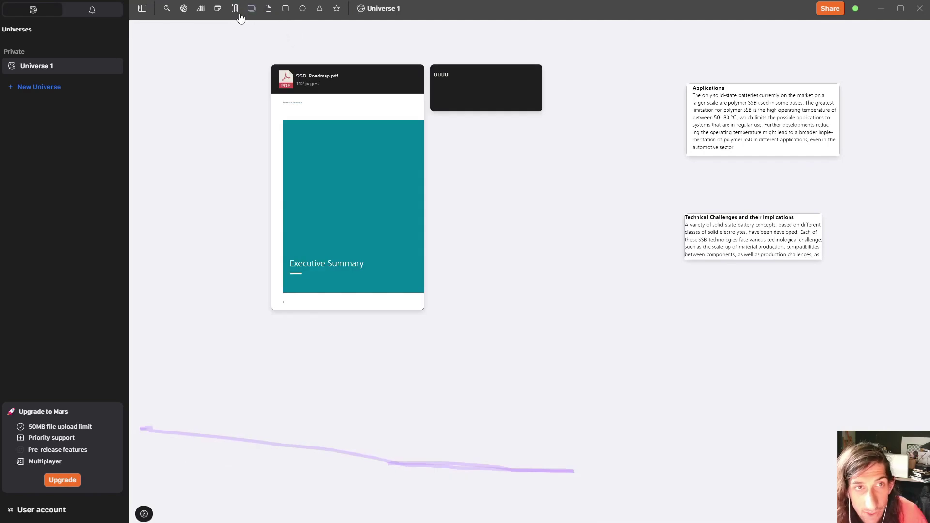
drag(664, 292, 773, 123)
drag(808, 185, 553, 235)
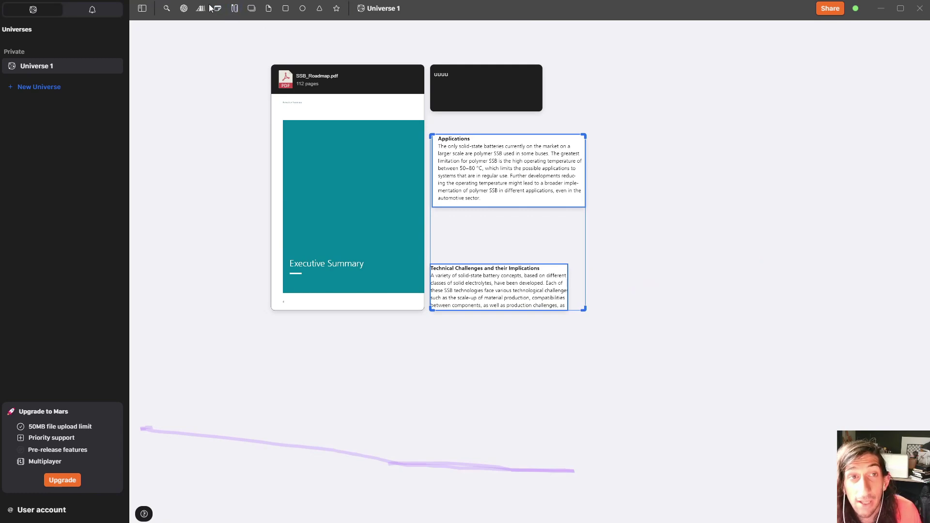
Highlight 'between 50–80 °C' in the Applications card with the purple highlighter.
click(235, 9)
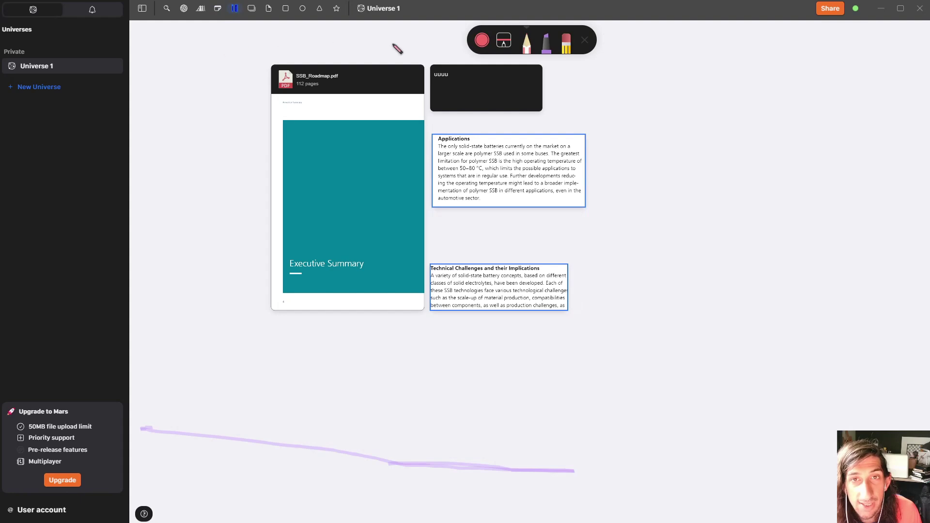
click(553, 47)
click(501, 43)
click(529, 62)
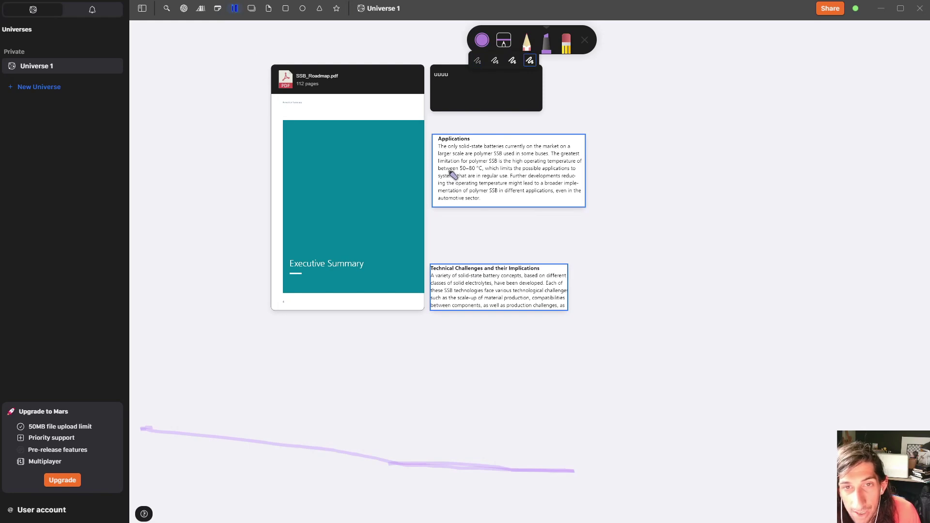
drag(439, 165, 487, 173)
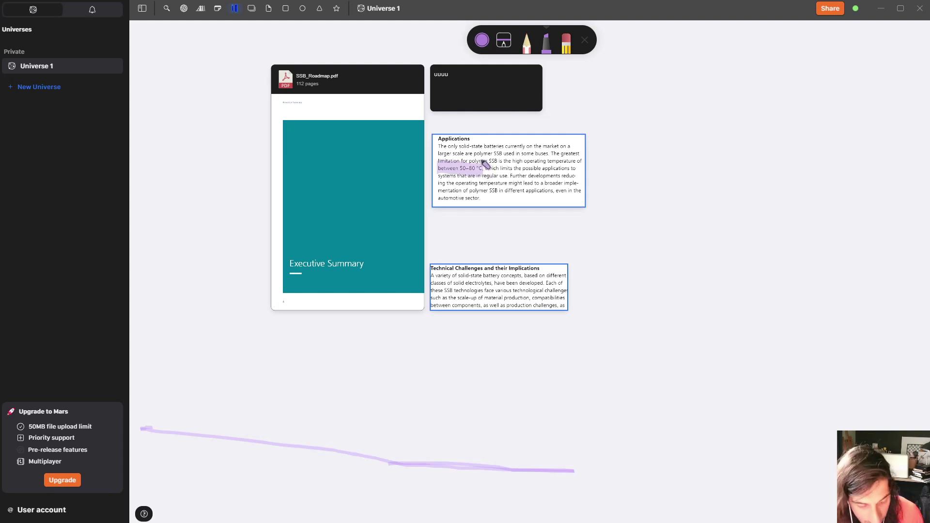
click(504, 43)
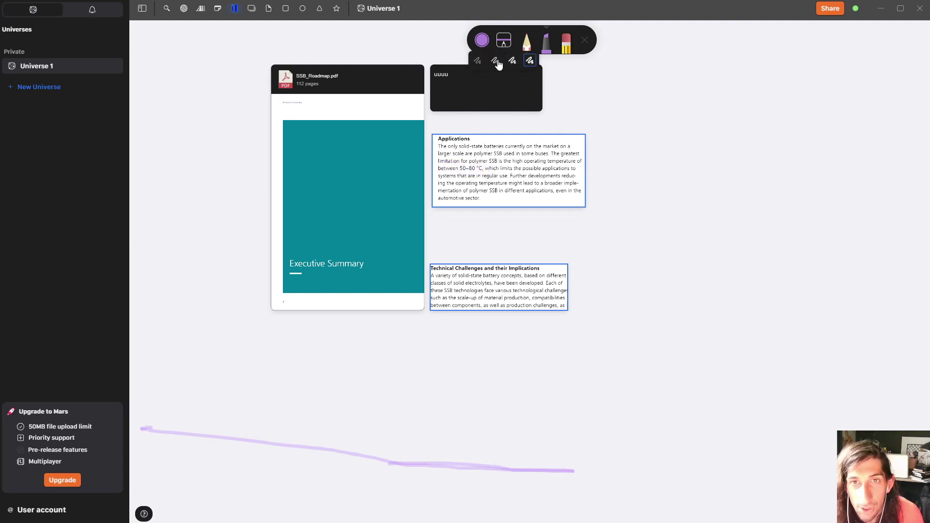
drag(438, 169, 491, 174)
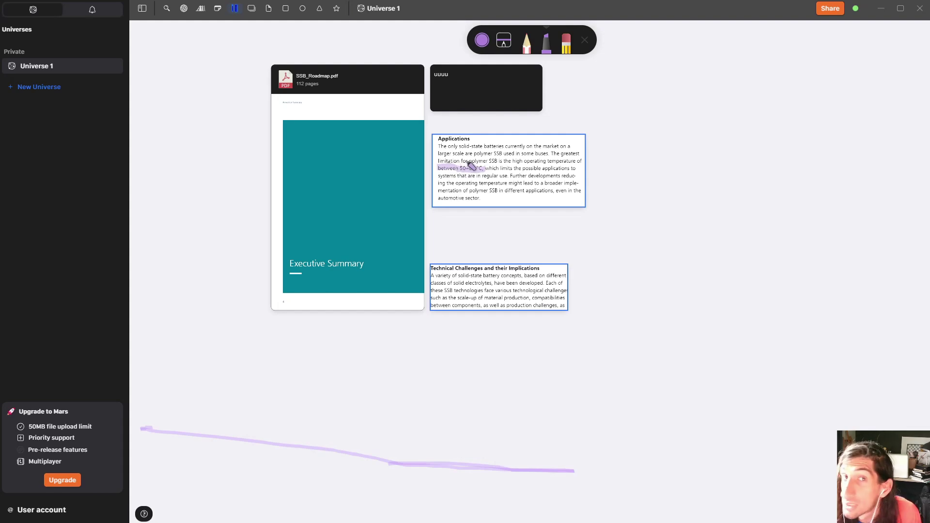
Highlight 'implementation of polymer' in cyan.
click(480, 43)
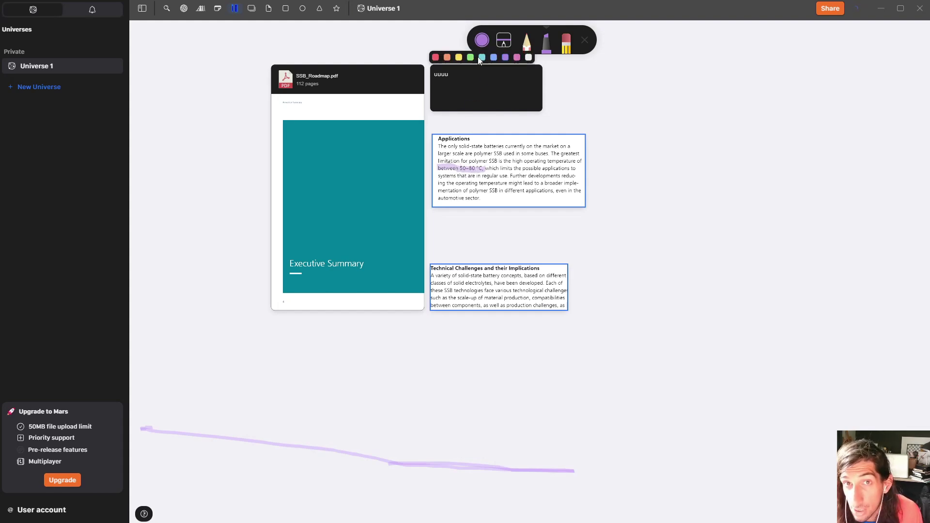
click(481, 57)
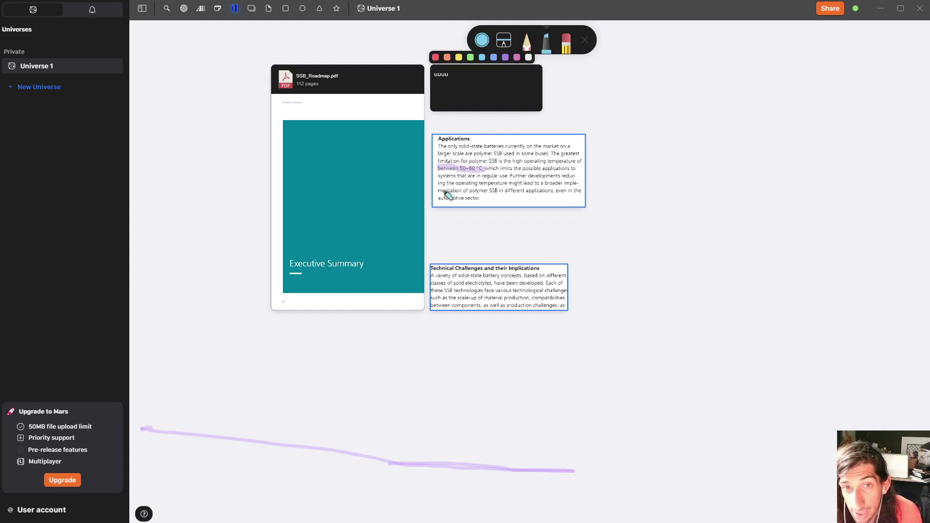
drag(444, 197, 492, 196)
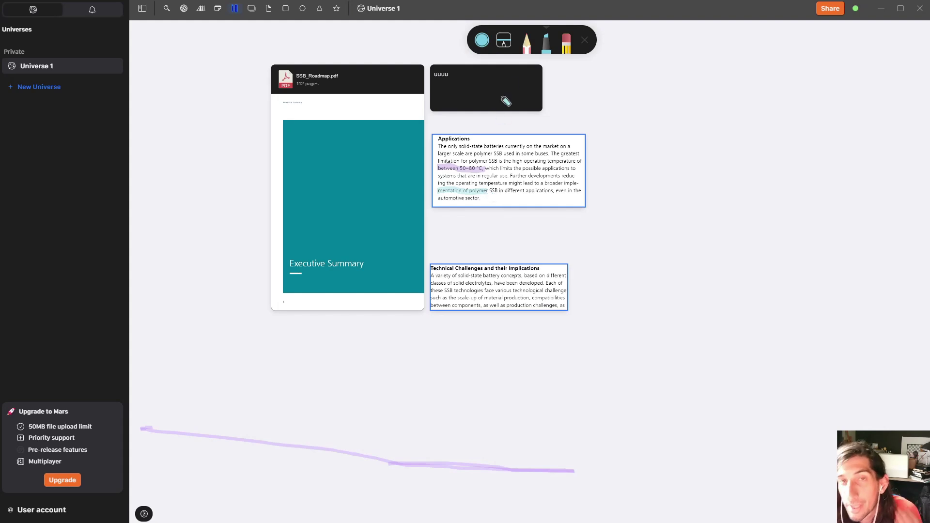
click(525, 47)
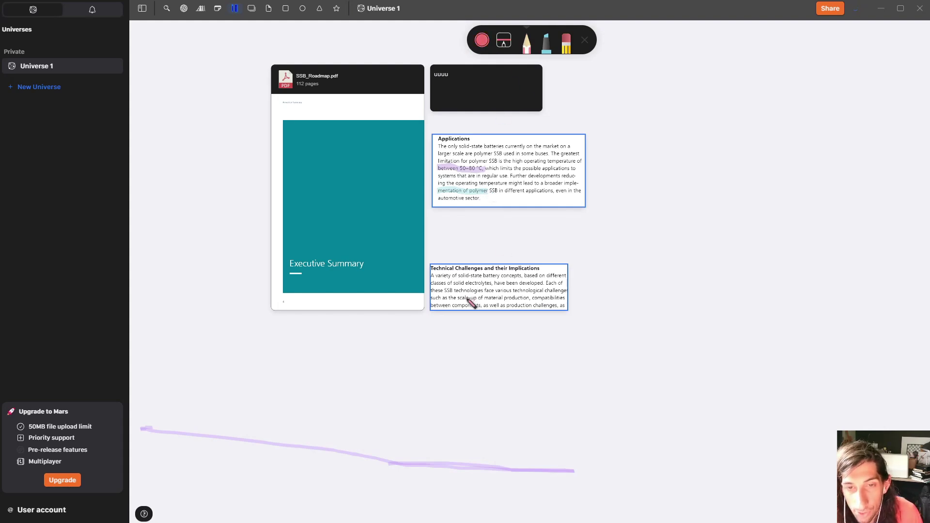
Draw a red pencil loop around 'scale-up' in the Technical Challenges card.
mouse_move(454, 299)
mouse_down()
mouse_move(487, 296)
mouse_move(461, 301)
mouse_up()
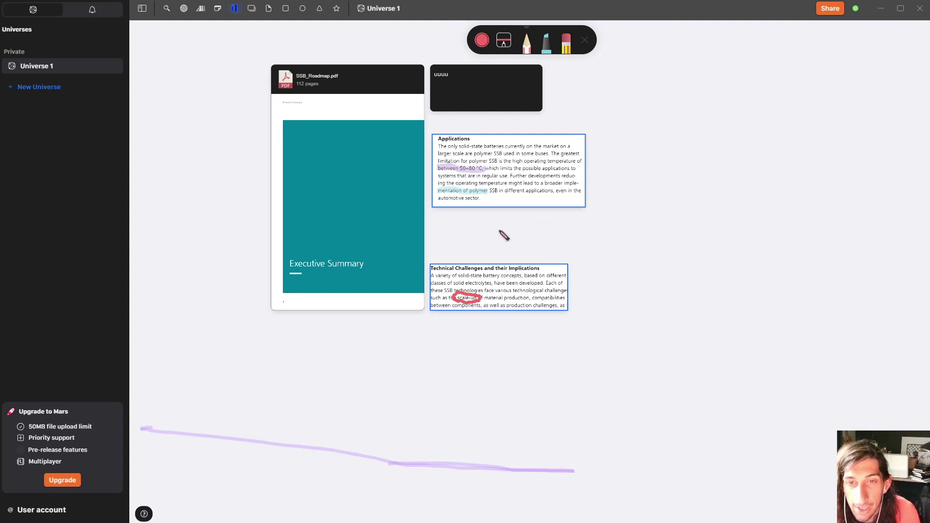
Draw a red line from the Applications card to the Technical Challenges card, undoing the accidental card move.
mouse_move(496, 207)
mouse_down()
mouse_move(490, 263)
mouse_move(521, 314)
mouse_move(540, 324)
mouse_move(603, 322)
mouse_up()
key(Escape)
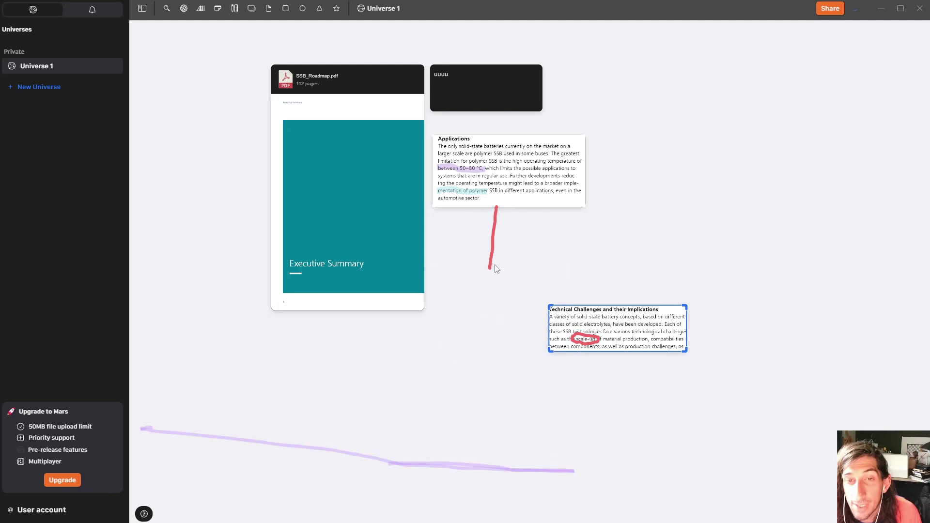
click(492, 267)
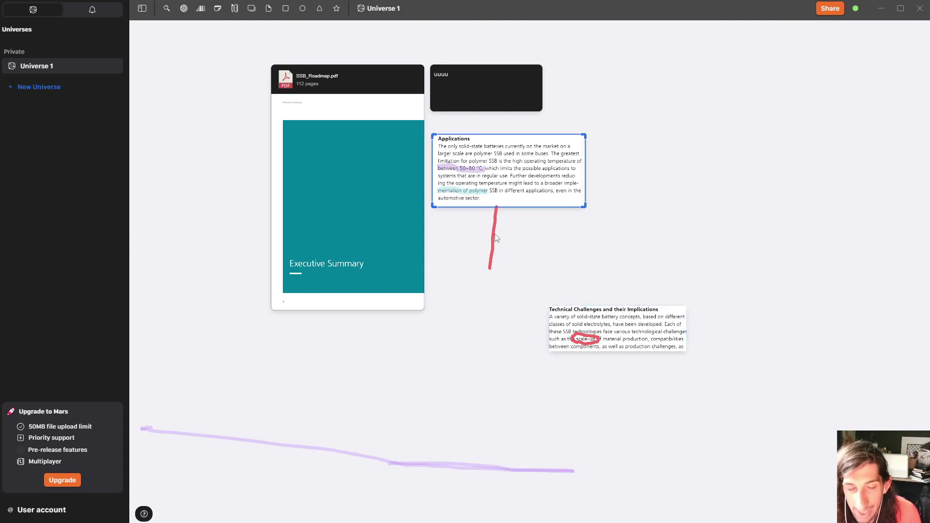
key(ctrl+z)
key(ctrl+z)
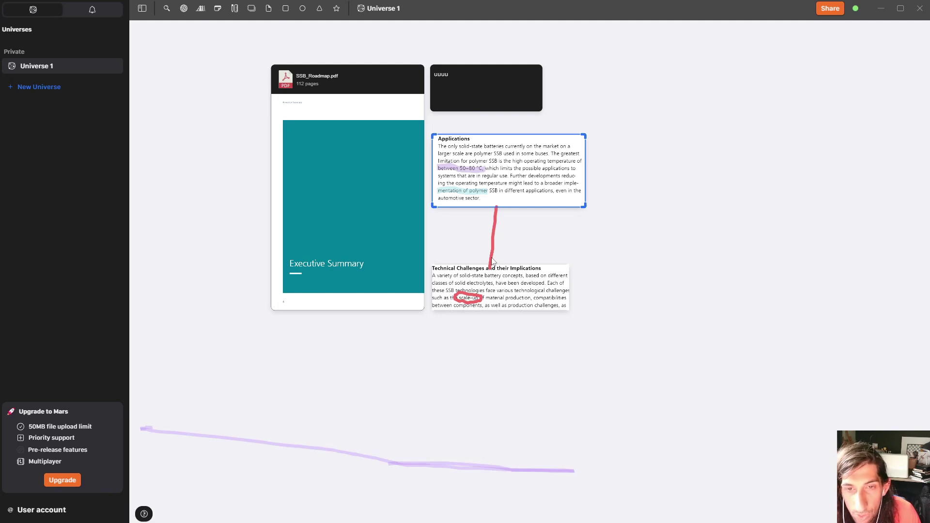
drag(504, 274, 502, 274)
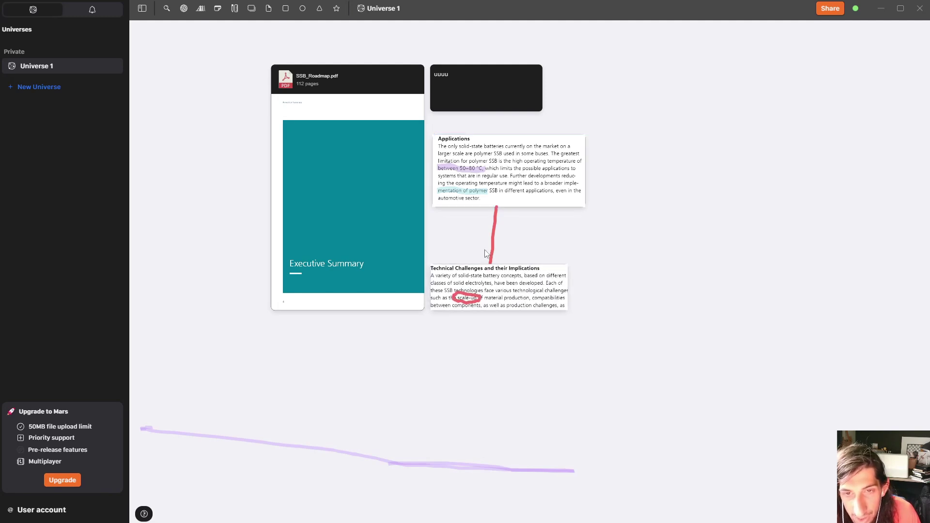
click(517, 290)
right_click(517, 290)
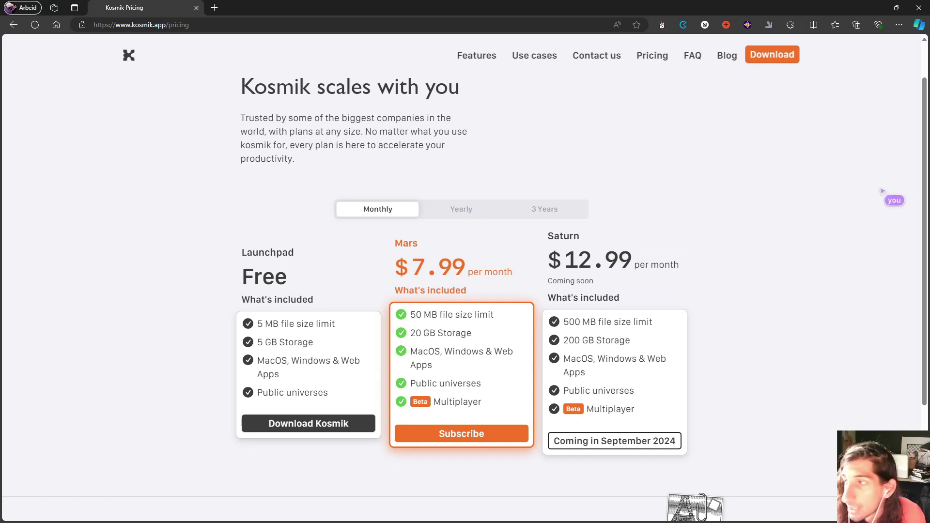
Switch Kosmik pricing to 3-year billing: Mars $199.99, Saturn $299.99.
click(465, 211)
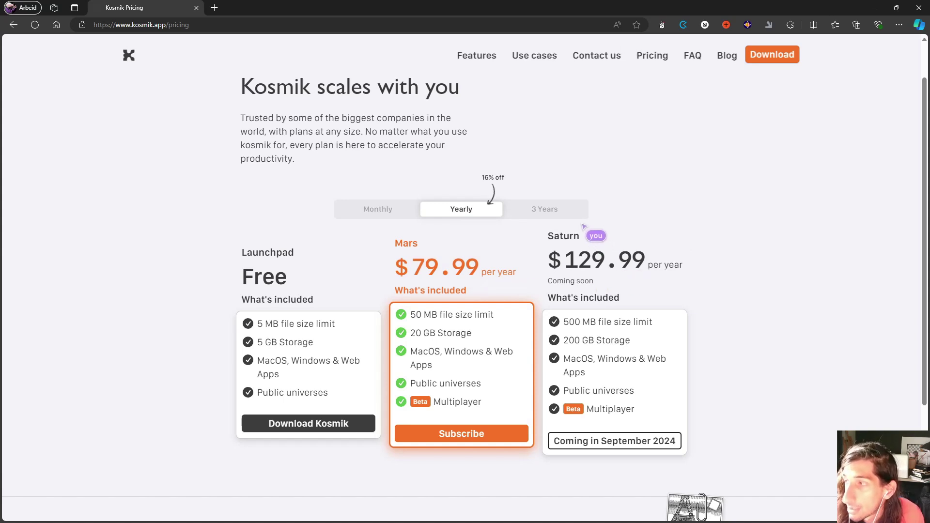
click(563, 212)
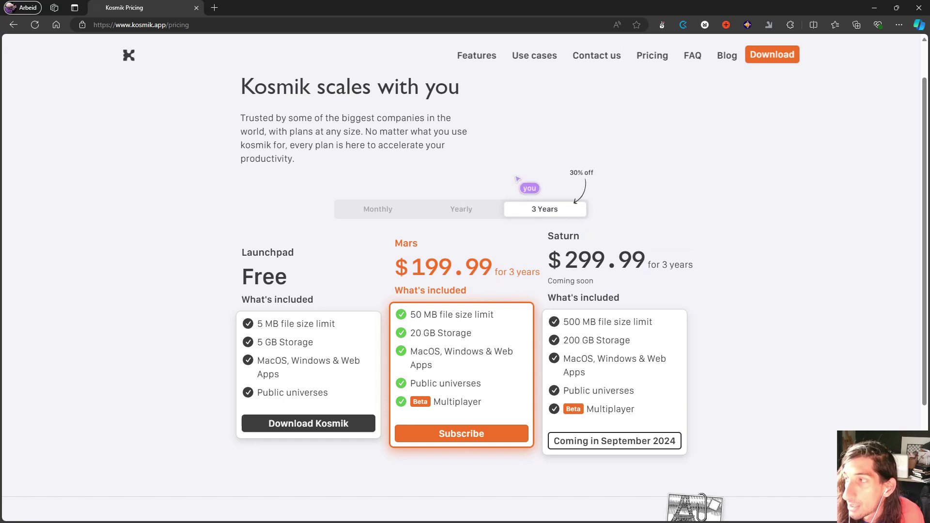